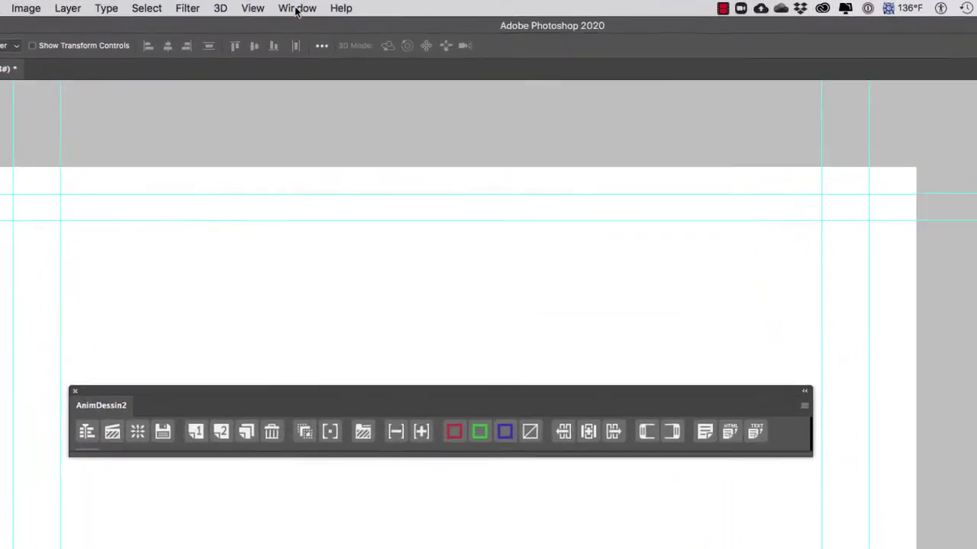
# - Try the saved custom animation workspace, then switch to Motion so the Timeline panel appears
pyautogui.click(313, 5)
pyautogui.moveTo(303, 42)
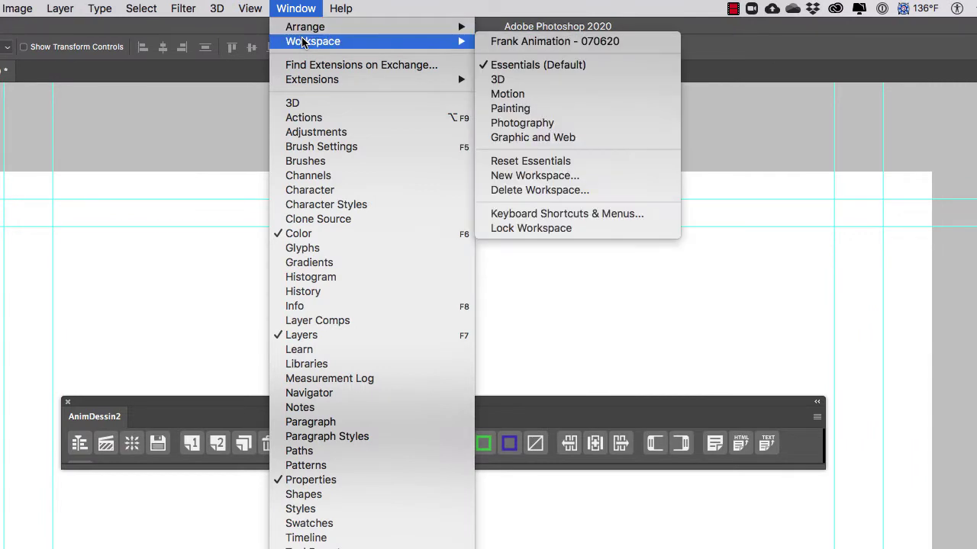
pyautogui.click(299, 11)
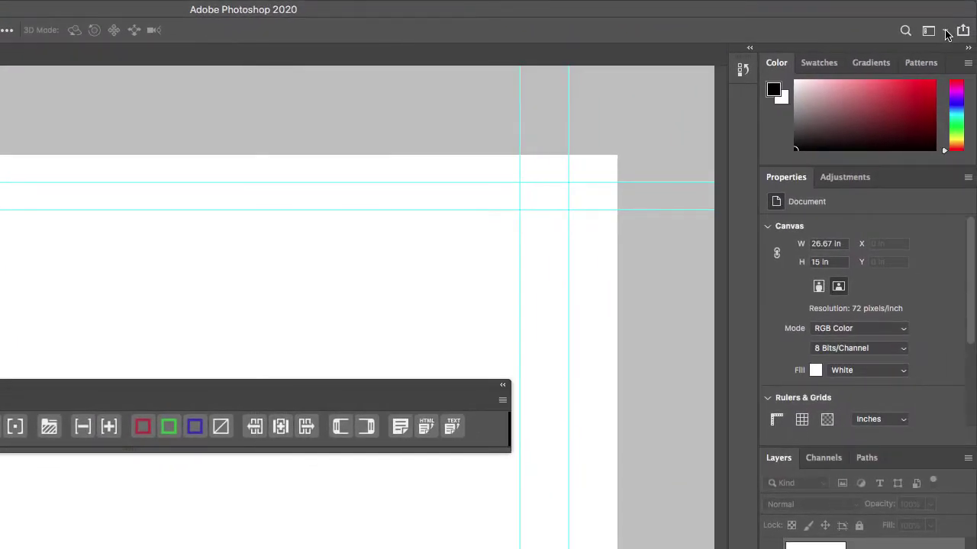
pyautogui.click(946, 32)
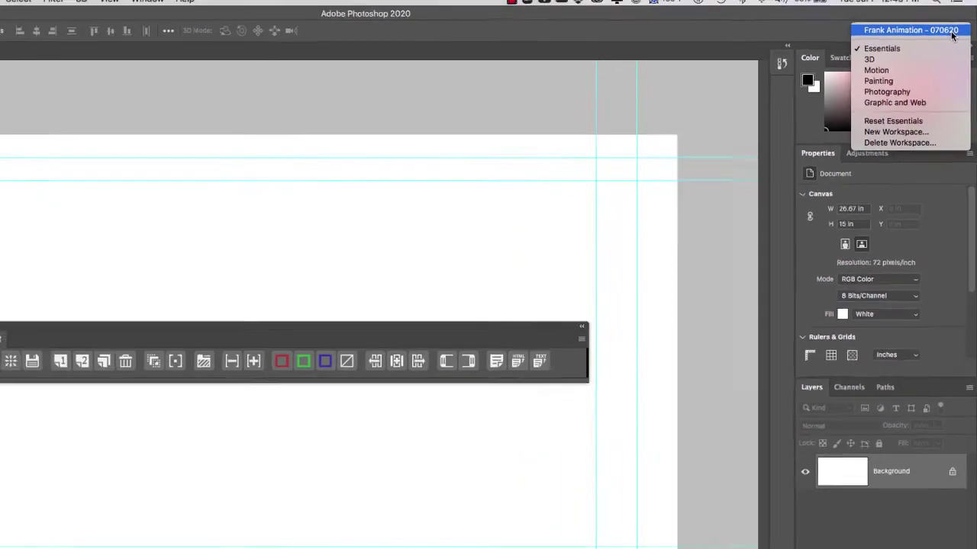
pyautogui.click(946, 31)
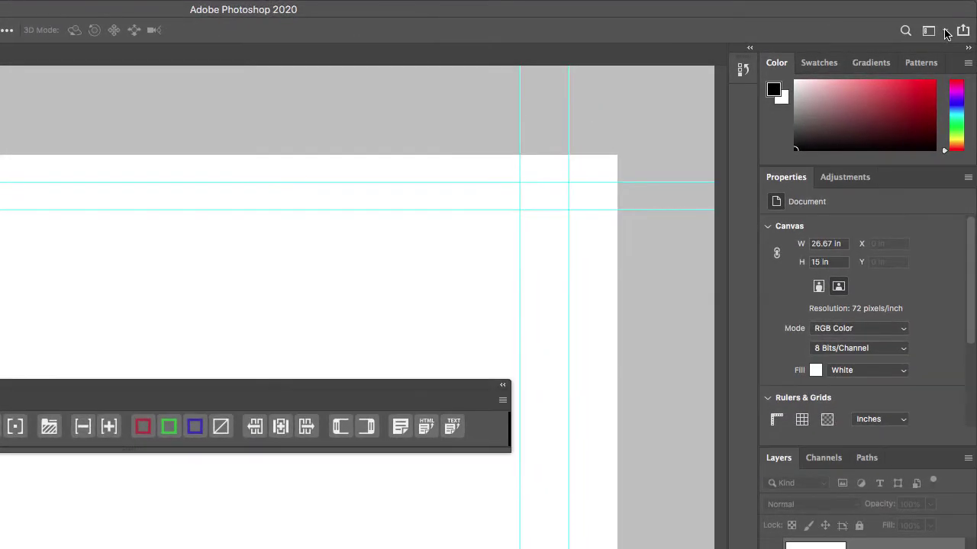
pyautogui.click(945, 32)
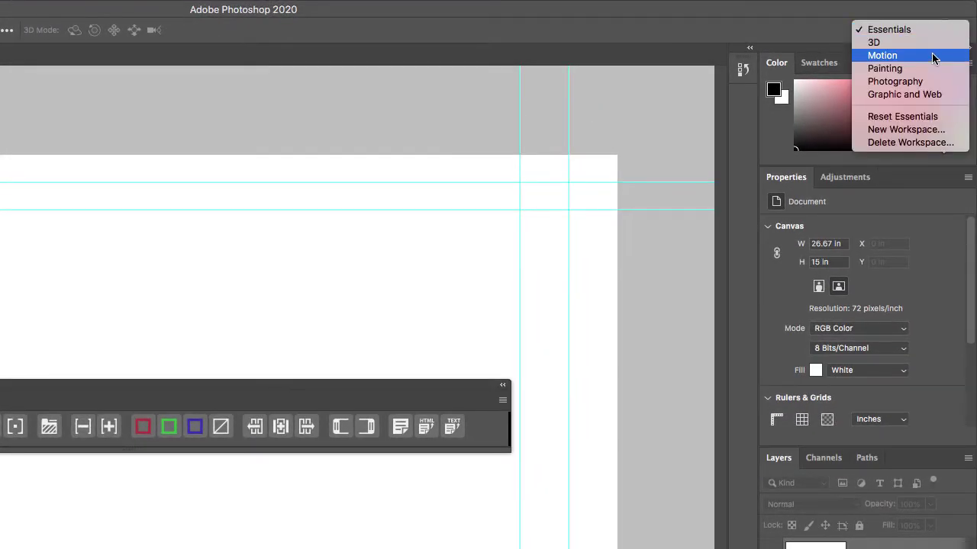
pyautogui.click(929, 56)
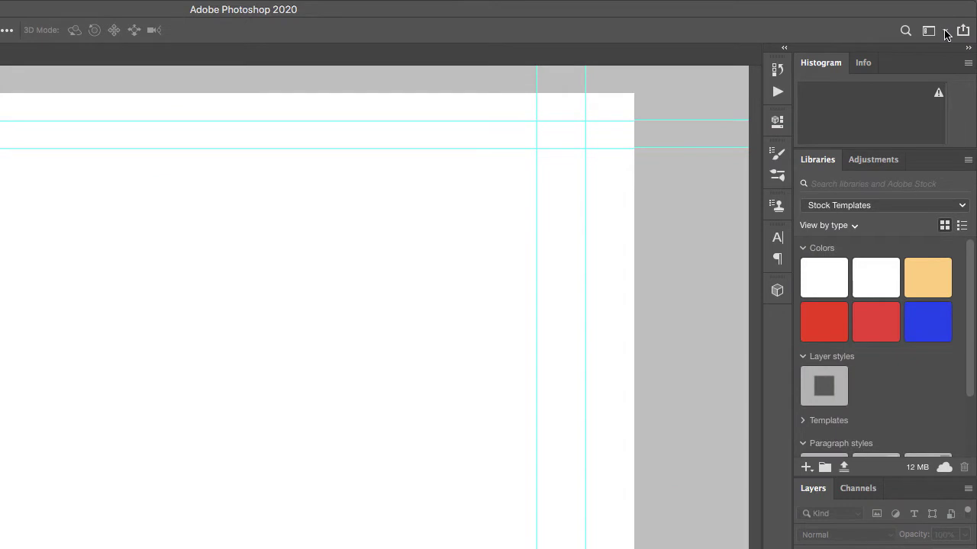
# - Switch back to Essentials and show the Timeline panel from the Window menu
pyautogui.click(956, 33)
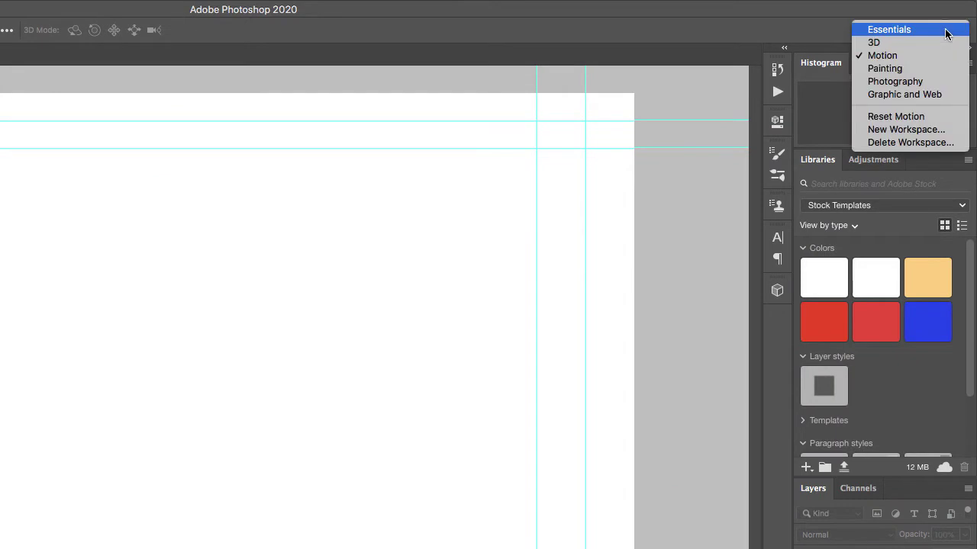
pyautogui.click(944, 31)
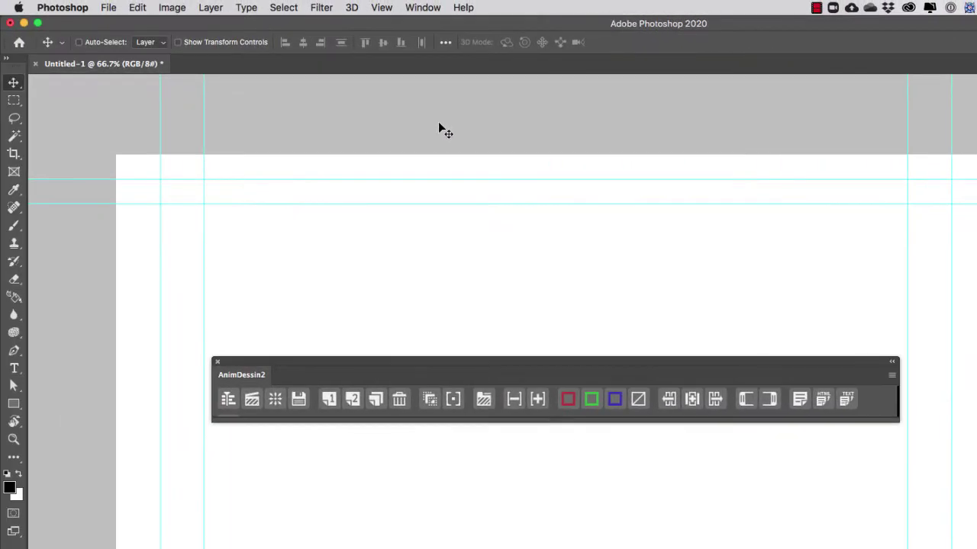
pyautogui.click(425, 9)
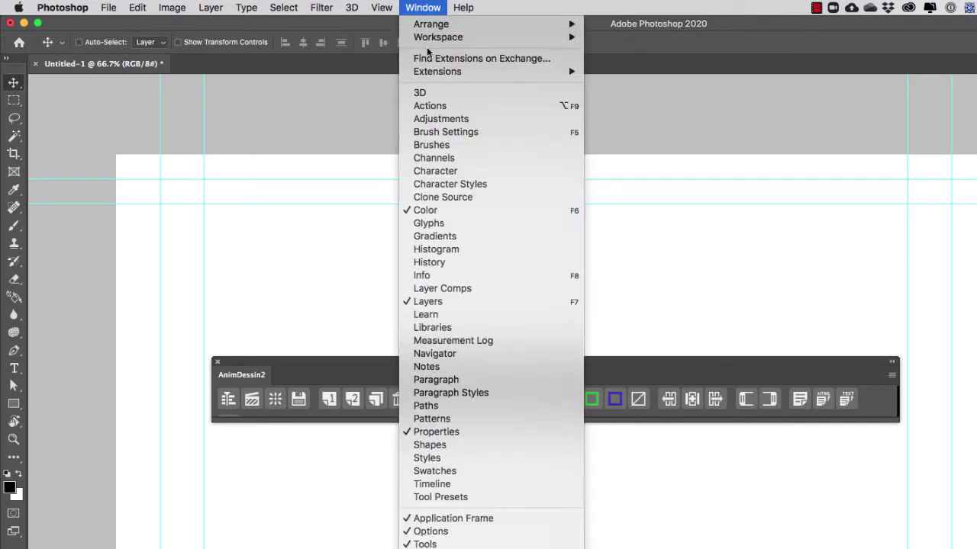
pyautogui.click(432, 484)
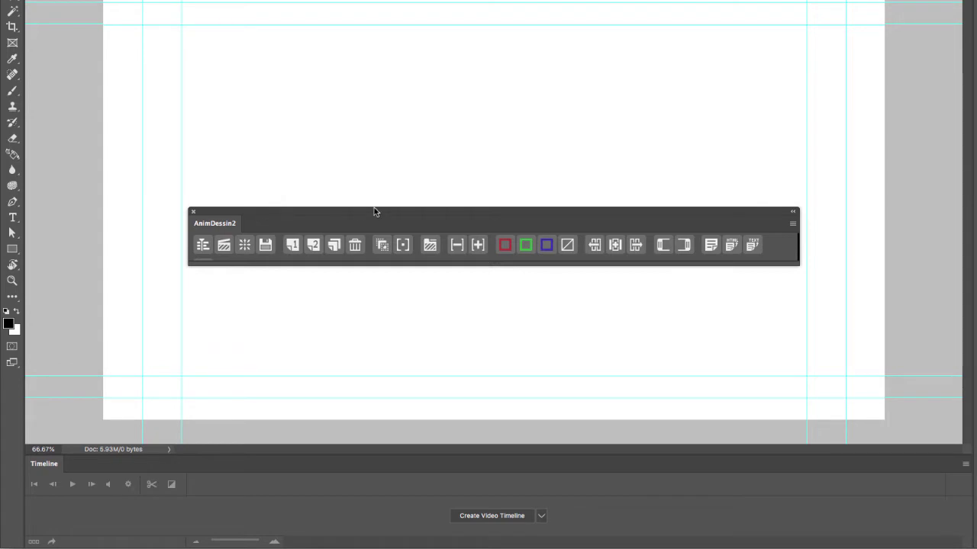
# - Dock AnimDessin2 as a tab beside Timeline, then give it its own strip above Timeline
pyautogui.moveTo(403, 212); pyautogui.dragTo(375, 209)
pyautogui.moveTo(192, 227); pyautogui.dragTo(73, 463)
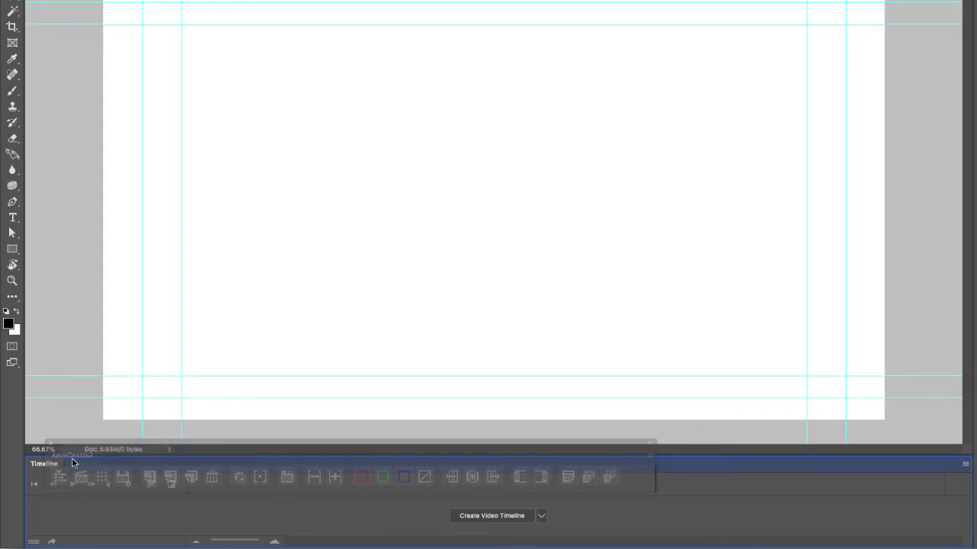
pyautogui.moveTo(73, 463); pyautogui.dragTo(71, 474)
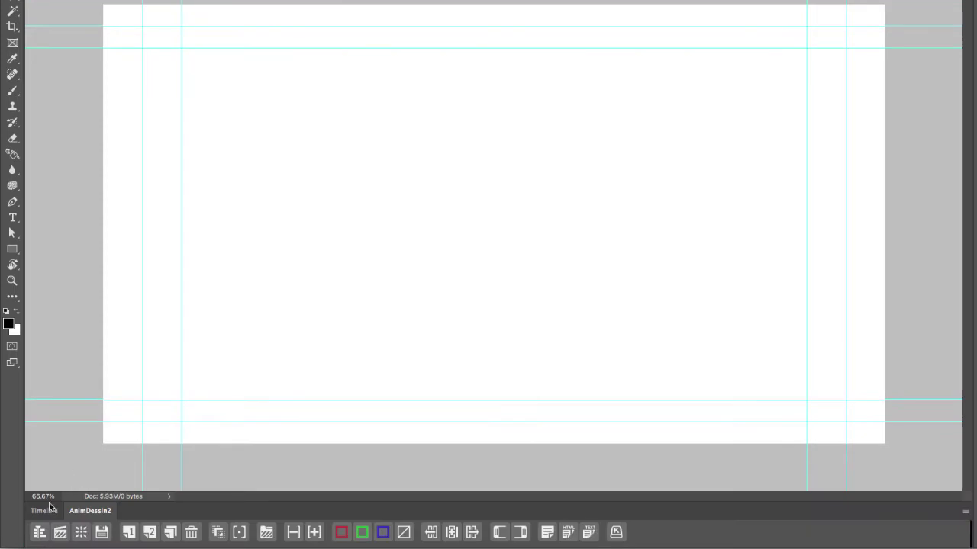
pyautogui.click(44, 464)
pyautogui.click(93, 464)
pyautogui.moveTo(89, 516); pyautogui.dragTo(68, 457)
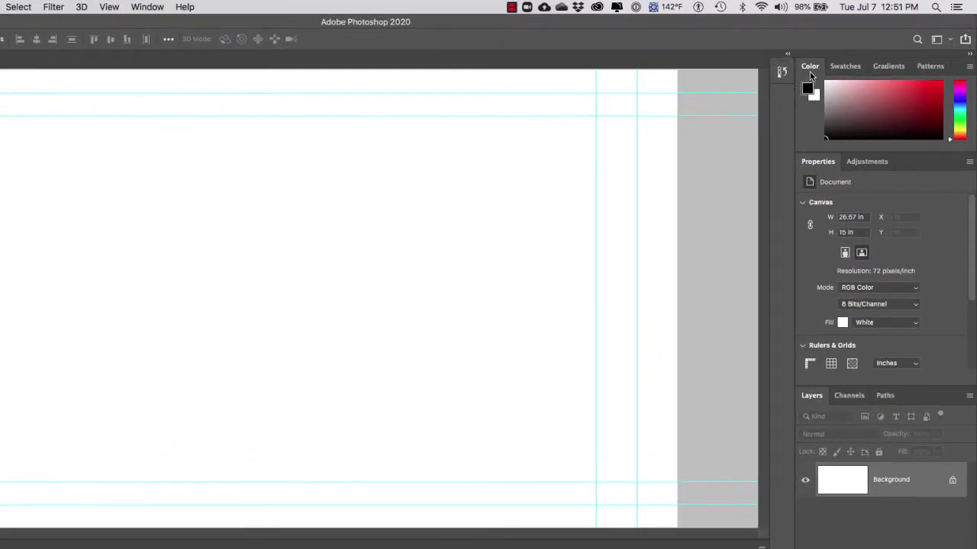
# - Pull out and close the Color, Patterns, Gradients and Swatches panels
pyautogui.moveTo(813, 69); pyautogui.dragTo(296, 156)
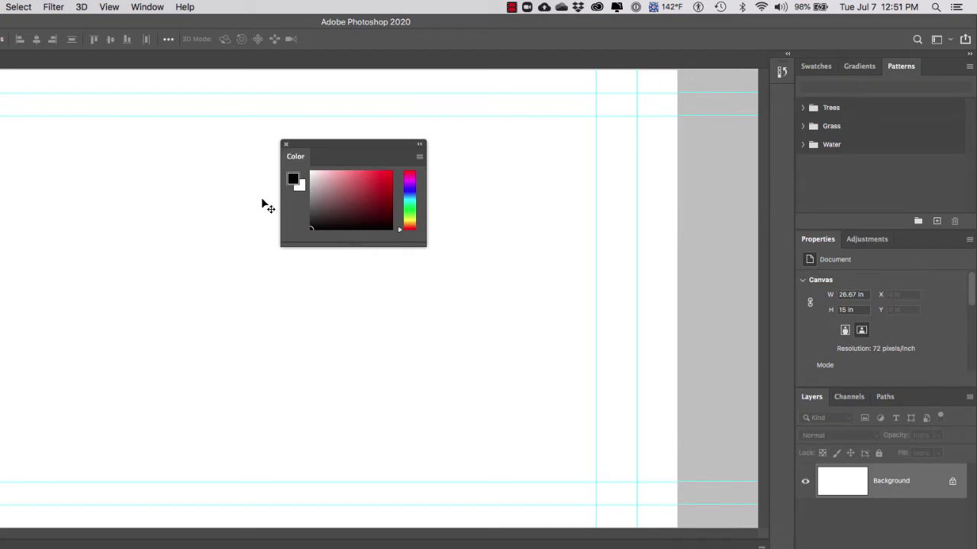
pyautogui.click(285, 145)
pyautogui.moveTo(896, 70); pyautogui.dragTo(272, 155)
pyautogui.click(268, 143)
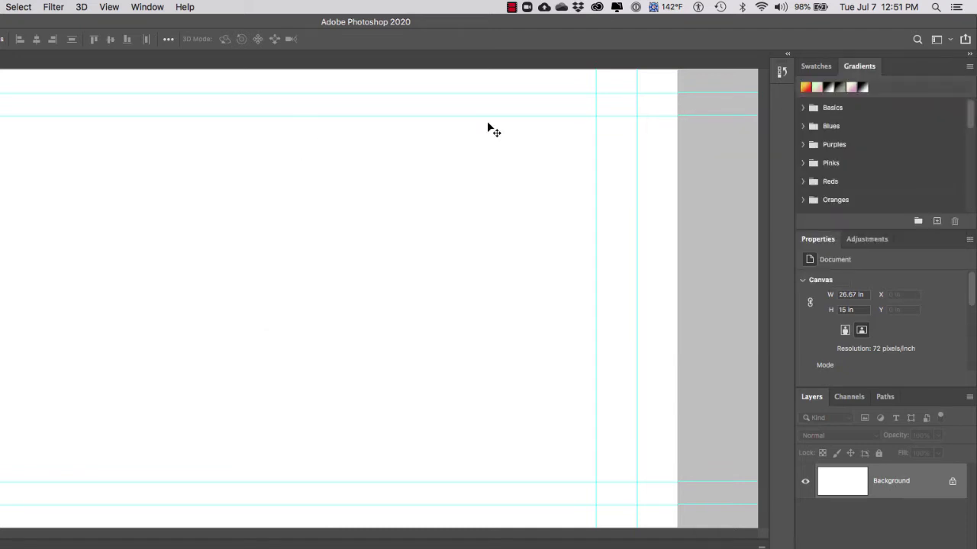
pyautogui.moveTo(860, 67); pyautogui.dragTo(354, 152)
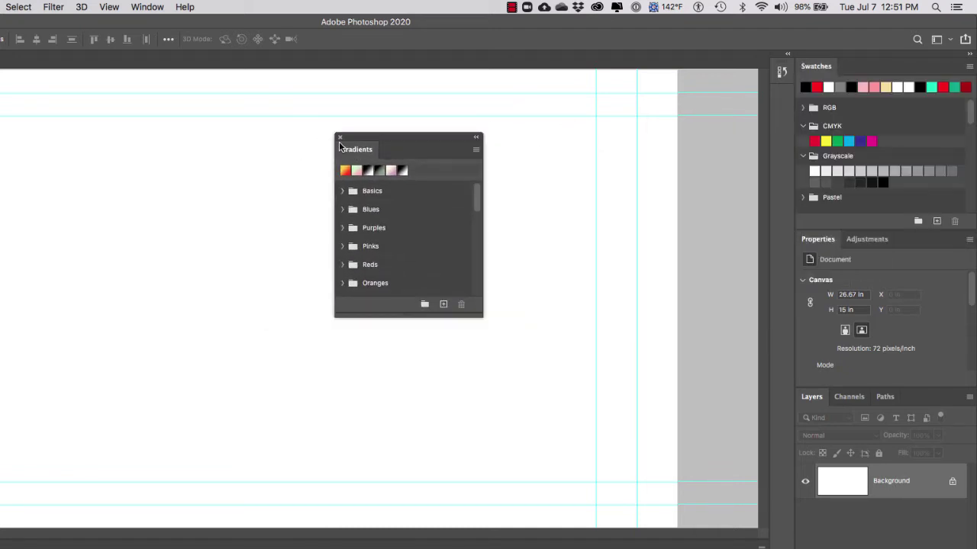
pyautogui.click(338, 138)
pyautogui.moveTo(815, 67); pyautogui.dragTo(333, 181)
pyautogui.click(312, 176)
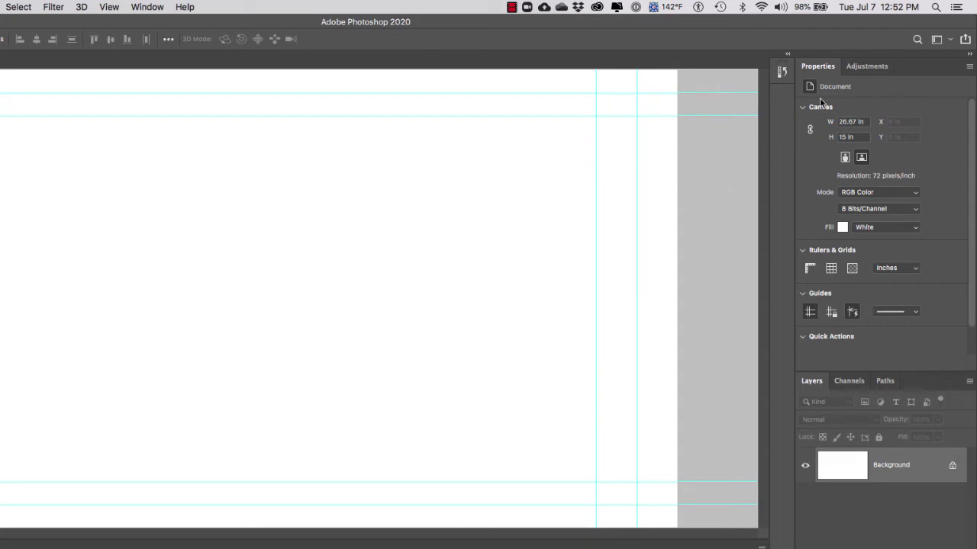
# - Close the Properties and Adjustments panels, then check the Channels and Paths tabs before returning to Layers
pyautogui.moveTo(825, 71); pyautogui.dragTo(278, 147)
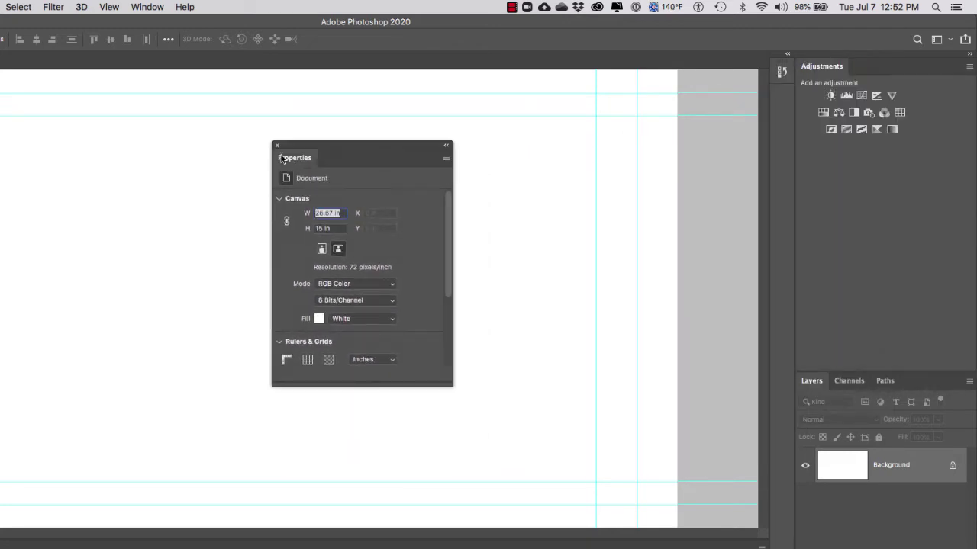
pyautogui.click(278, 146)
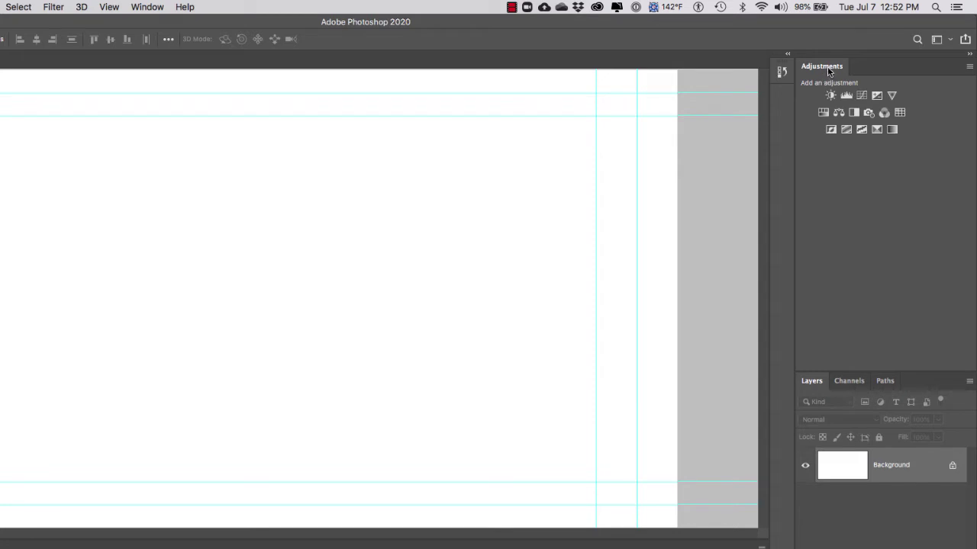
pyautogui.moveTo(828, 72); pyautogui.dragTo(331, 142)
pyautogui.click(303, 131)
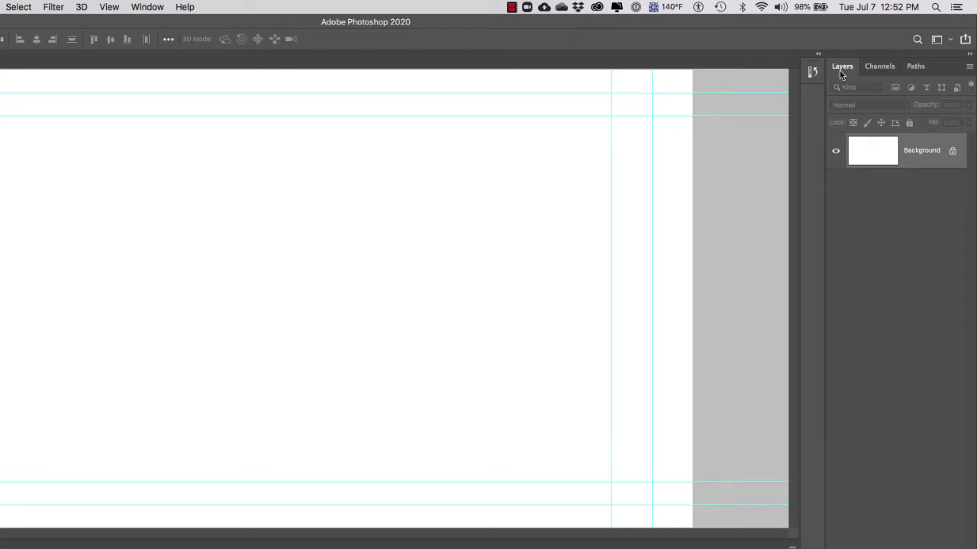
pyautogui.click(879, 66)
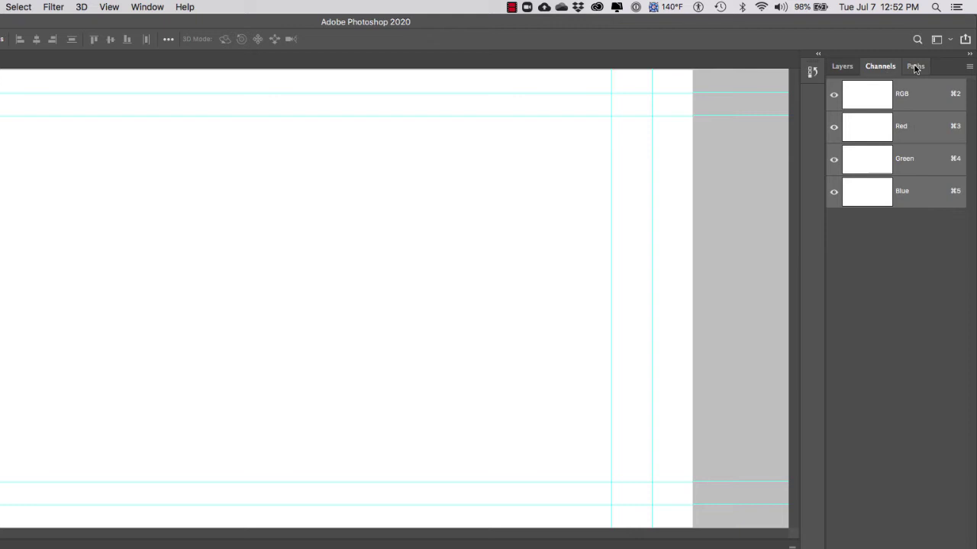
pyautogui.click(915, 67)
pyautogui.click(841, 67)
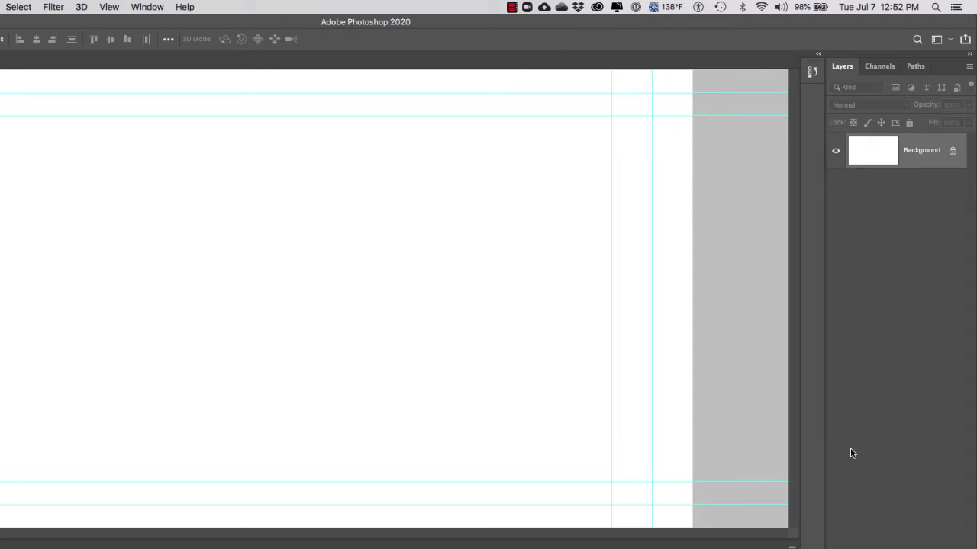
# - Open Actions into the History group, place it ahead of History, and collapse the group to icons
pyautogui.click(813, 71)
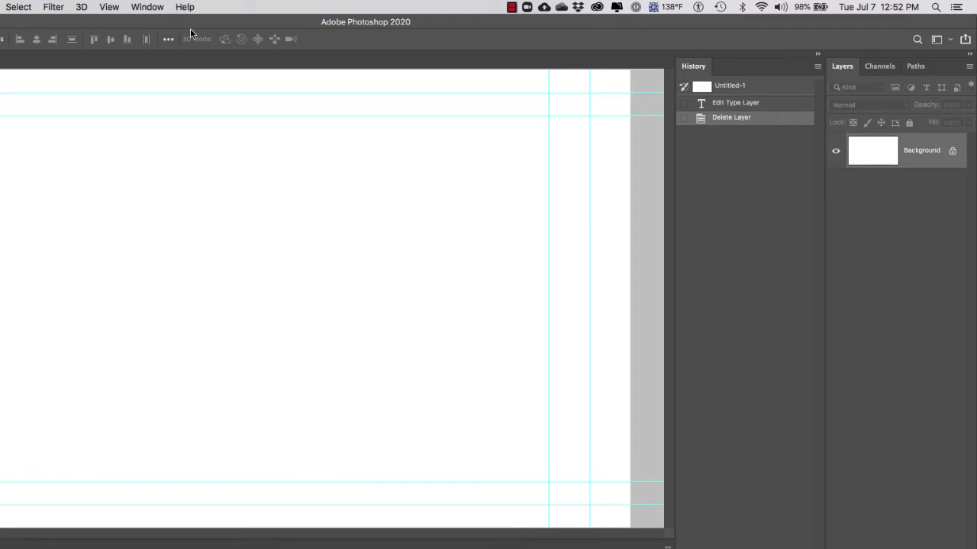
pyautogui.click(151, 7)
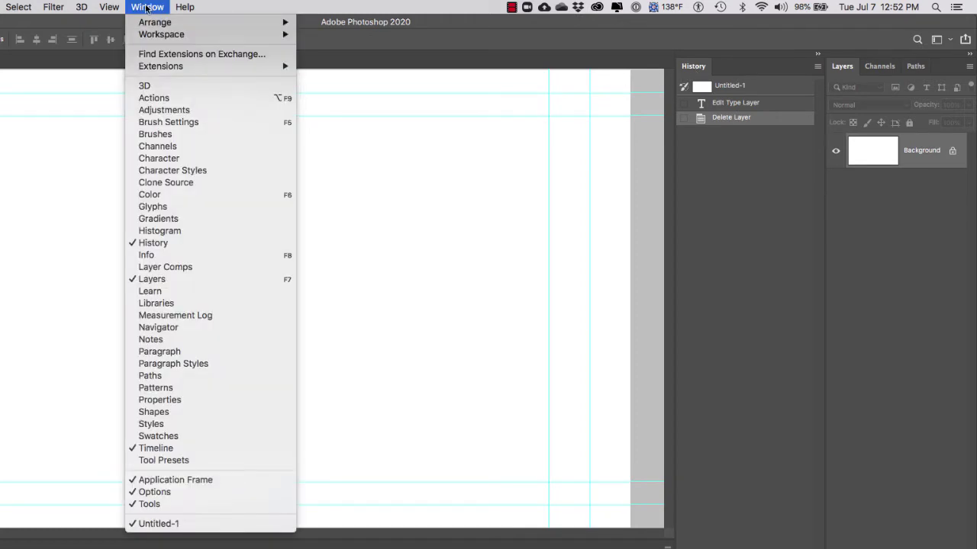
pyautogui.click(148, 98)
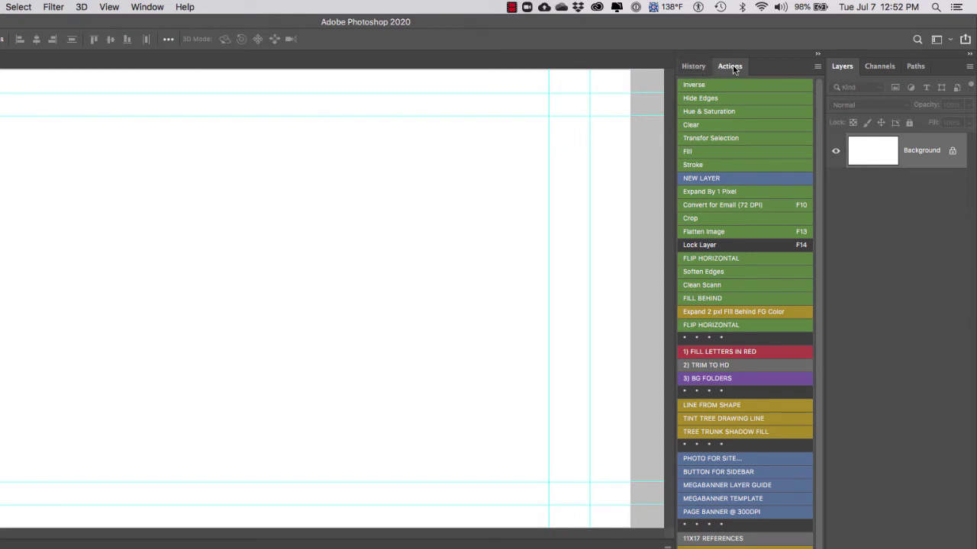
pyautogui.moveTo(734, 67); pyautogui.dragTo(693, 67)
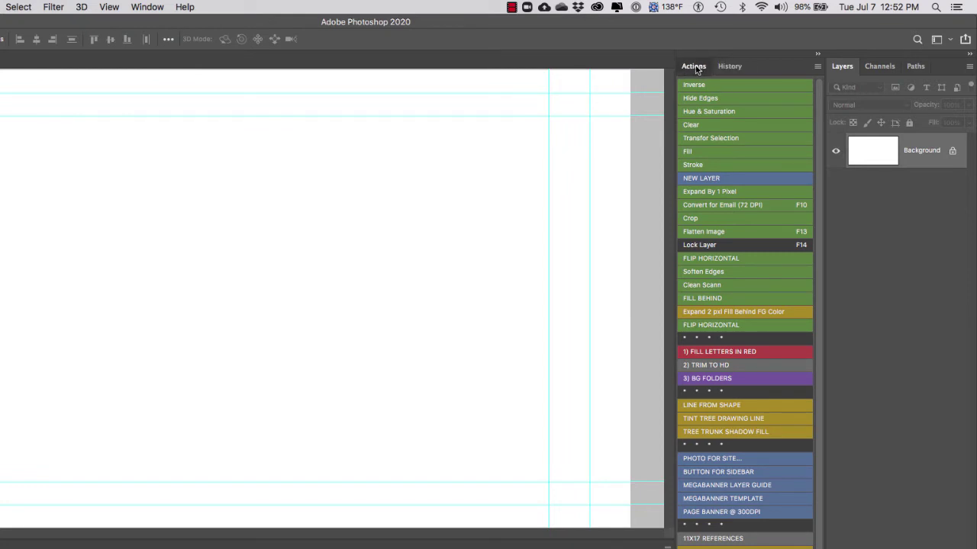
pyautogui.click(818, 56)
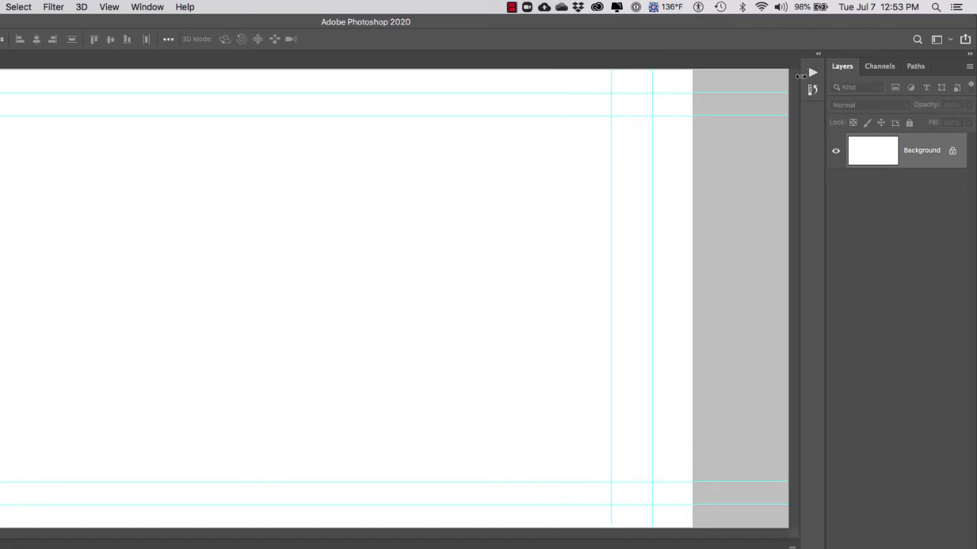
# - Open the Brushes, Brush Settings and Tool Presets panels from the Window menu
pyautogui.click(149, 7)
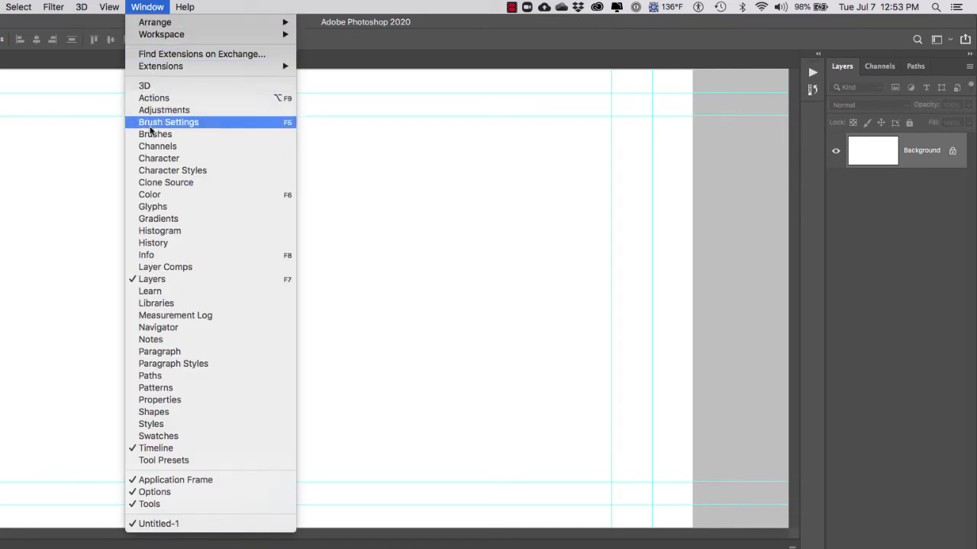
pyautogui.click(152, 135)
pyautogui.click(153, 7)
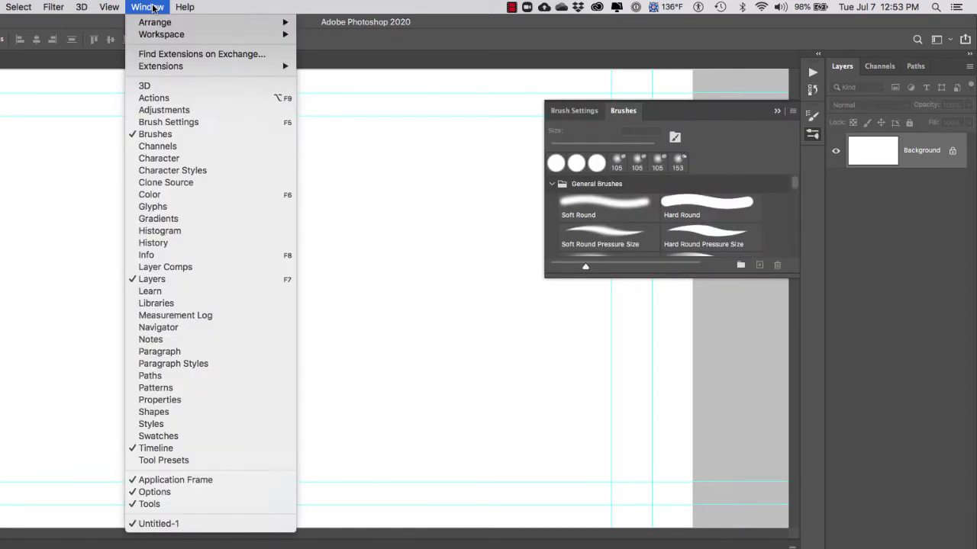
pyautogui.click(164, 124)
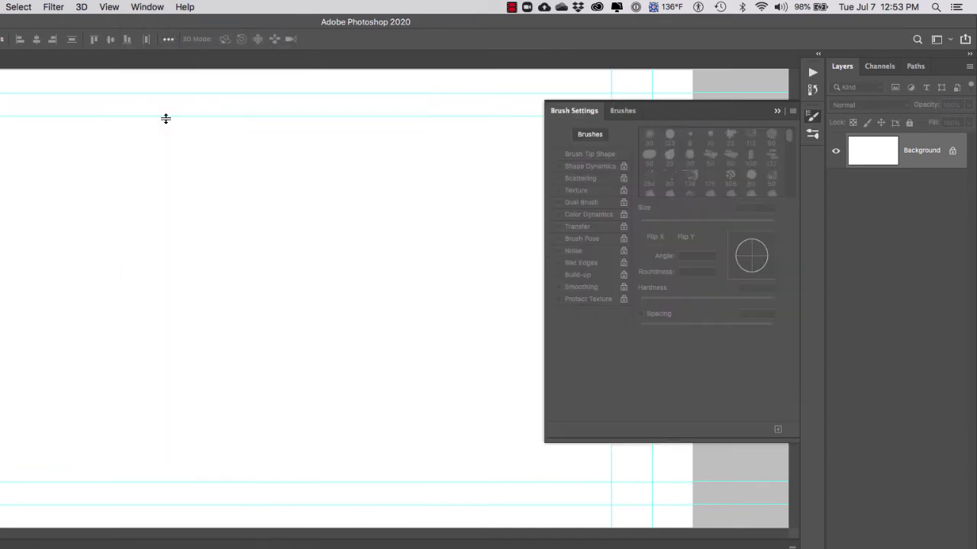
pyautogui.click(152, 7)
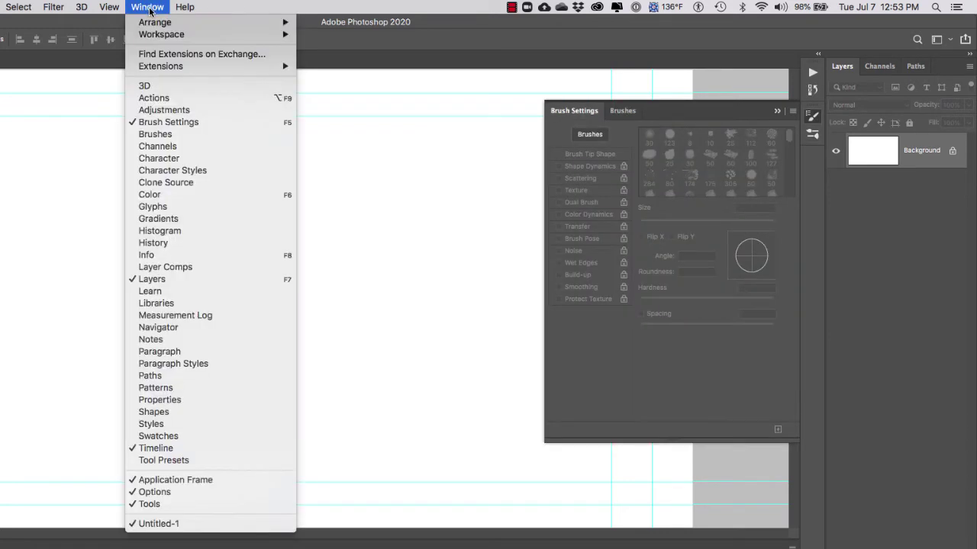
pyautogui.click(204, 459)
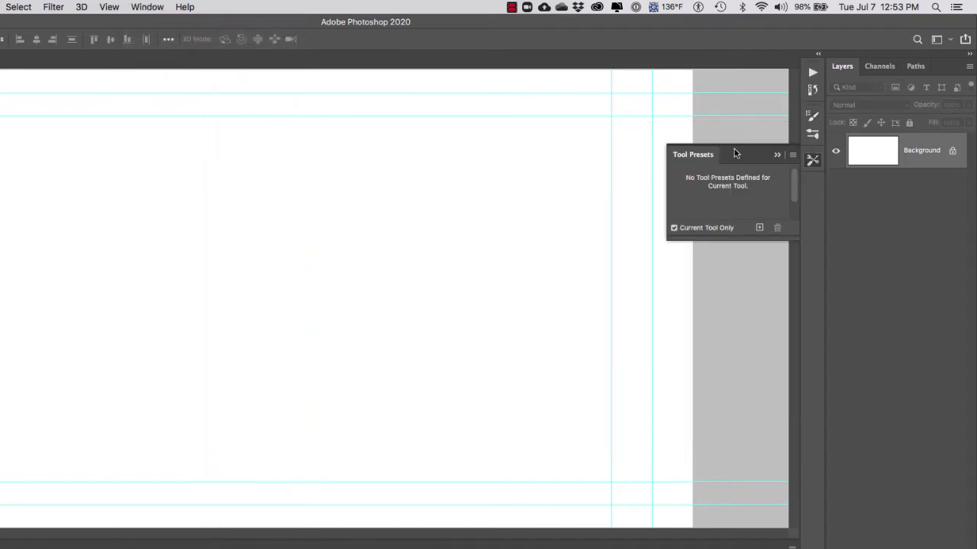
# - Dock Tool Presets into the Brush Settings group and move the Brushes tab first
pyautogui.click(818, 57)
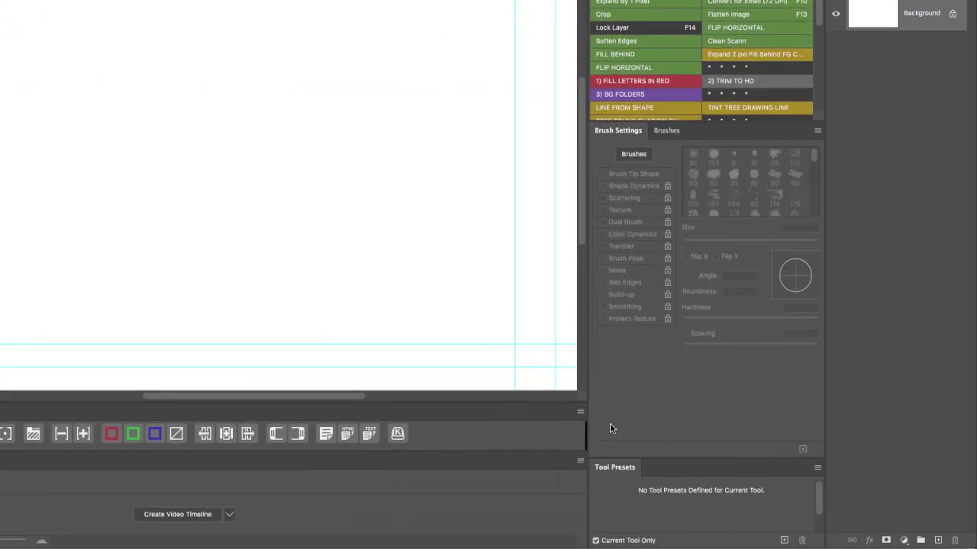
pyautogui.moveTo(616, 471); pyautogui.dragTo(659, 170)
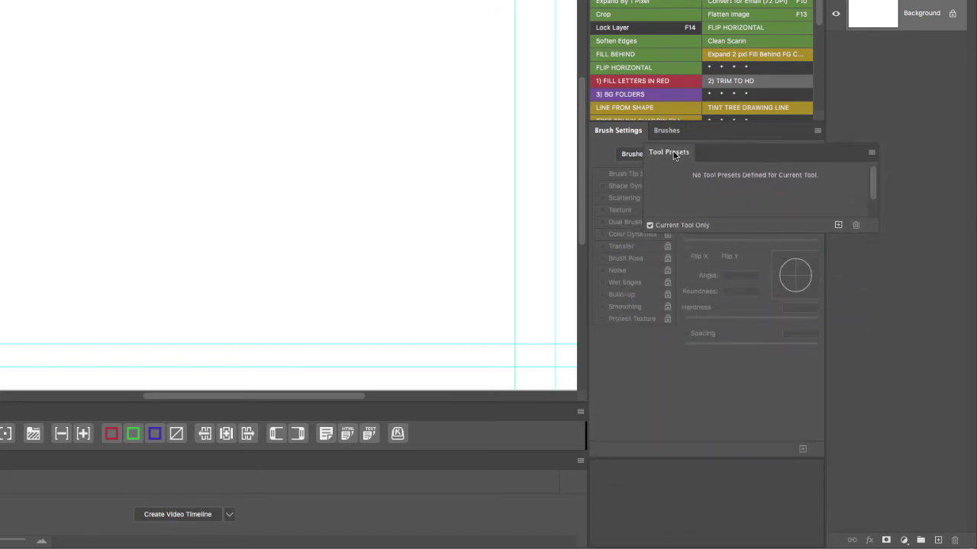
pyautogui.moveTo(674, 155)
pyautogui.mouseDown()
pyautogui.moveTo(662, 132)
pyautogui.moveTo(691, 137)
pyautogui.mouseUp()
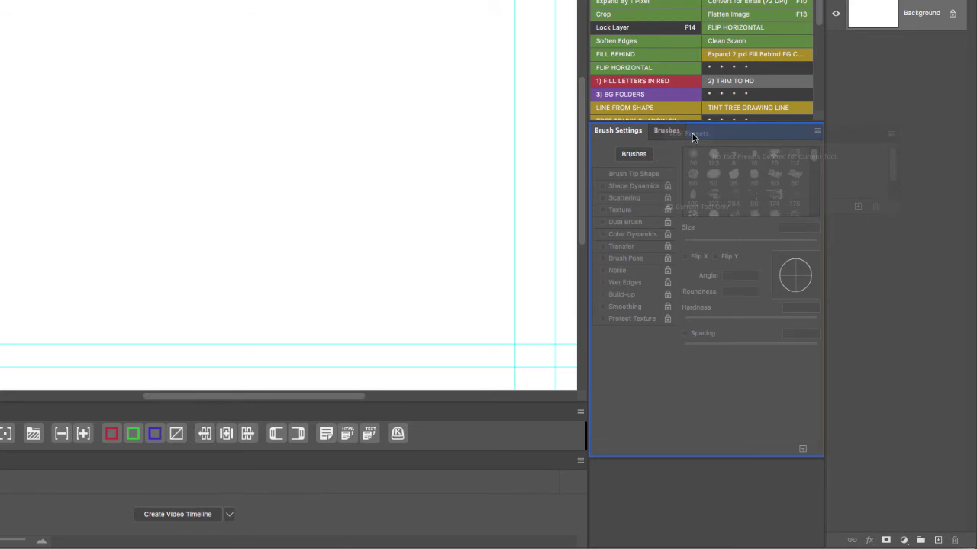
pyautogui.moveTo(692, 134); pyautogui.dragTo(689, 135)
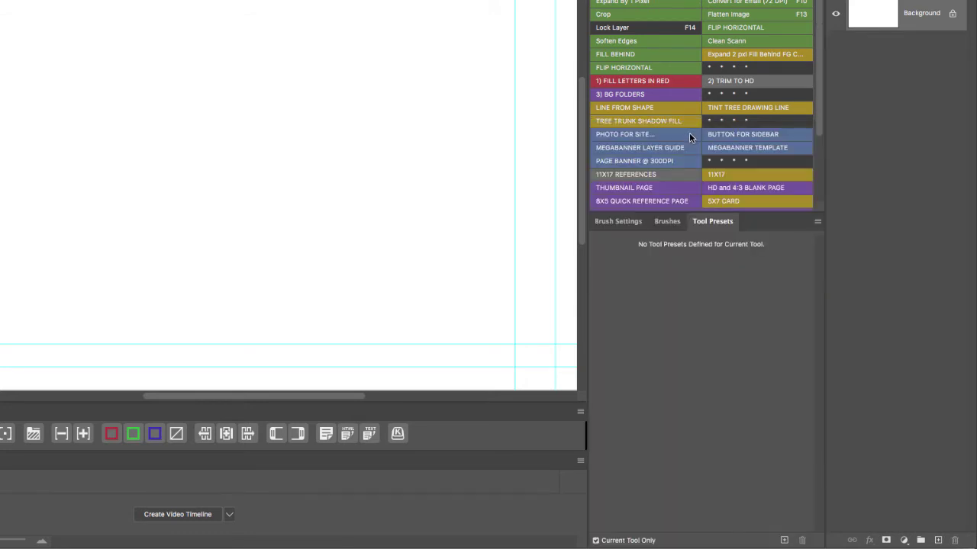
pyautogui.click(667, 222)
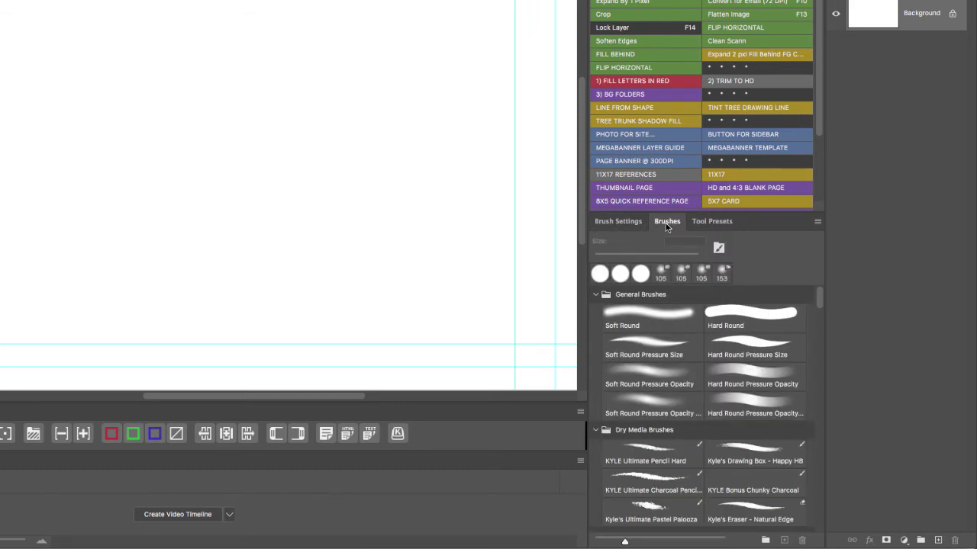
pyautogui.moveTo(667, 226); pyautogui.dragTo(612, 227)
pyautogui.click(646, 224)
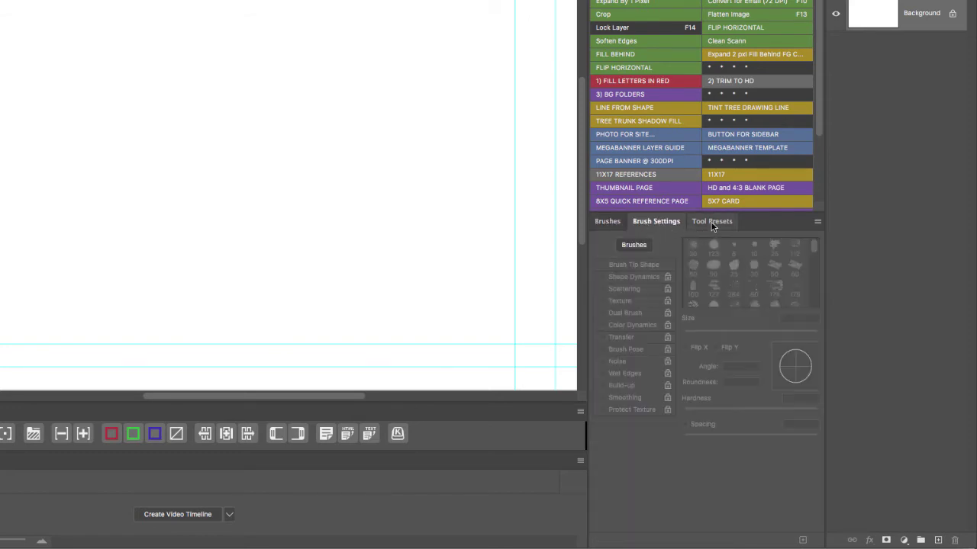
pyautogui.click(712, 222)
# - Collapse the stack to icons and test the Actions, History, Brushes, Brush Settings and Tool Presets flyouts
pyautogui.click(608, 222)
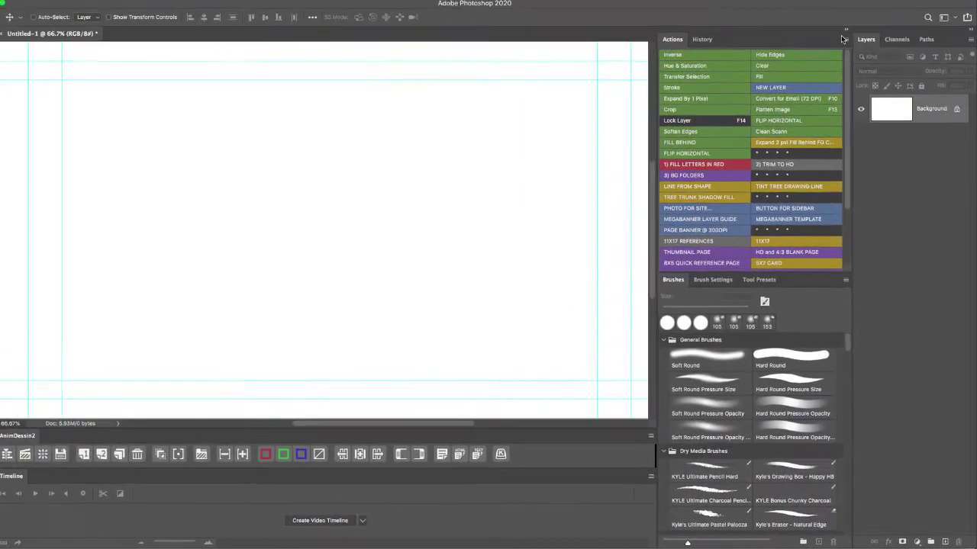
pyautogui.click(847, 29)
pyautogui.click(840, 45)
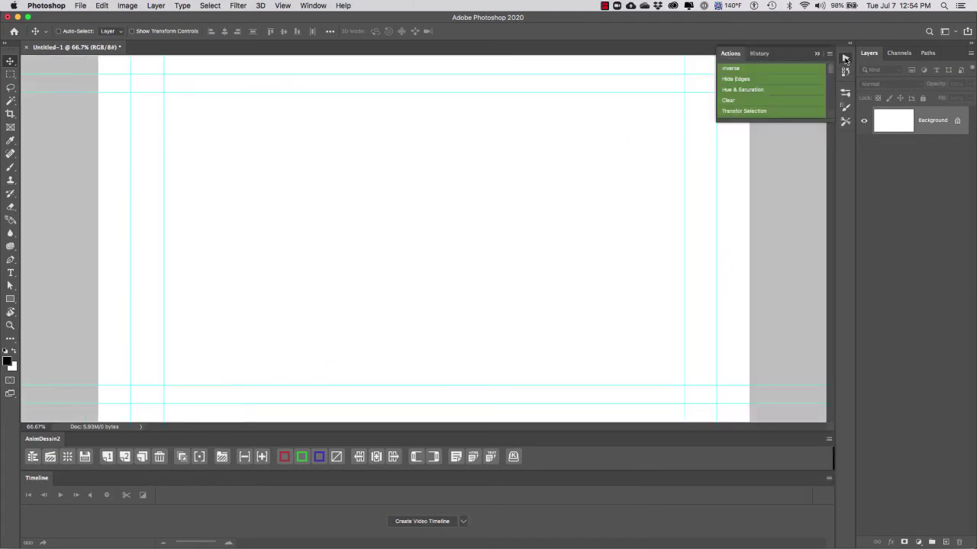
pyautogui.click(846, 72)
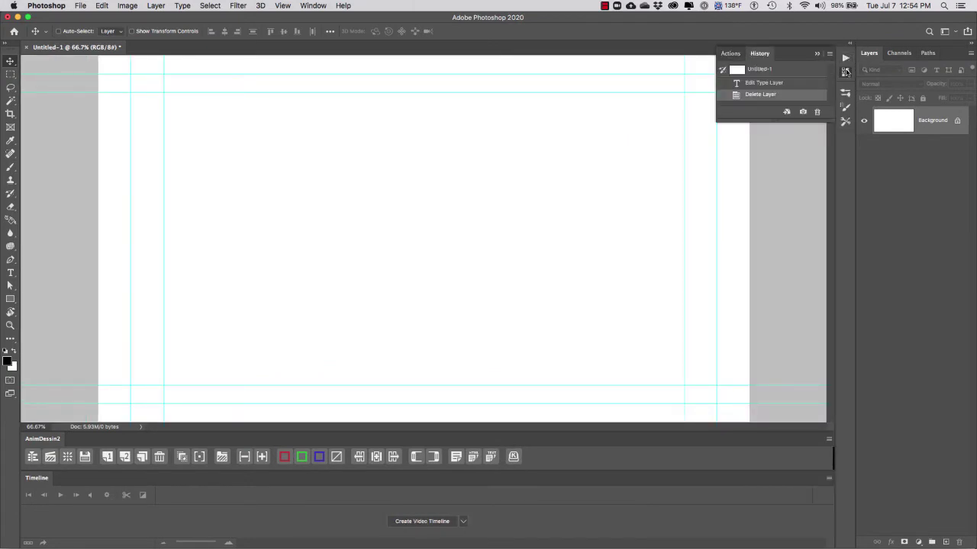
pyautogui.click(846, 107)
pyautogui.click(845, 109)
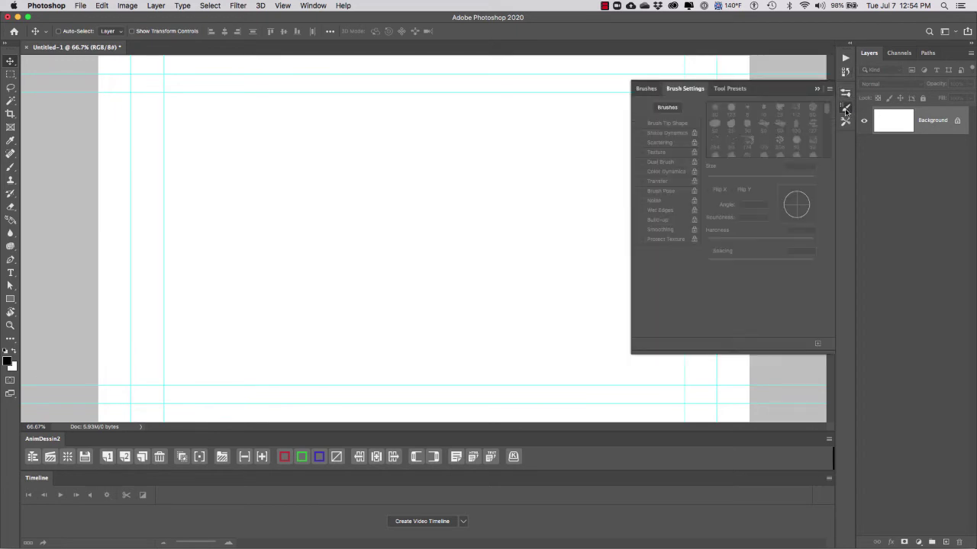
pyautogui.click(846, 121)
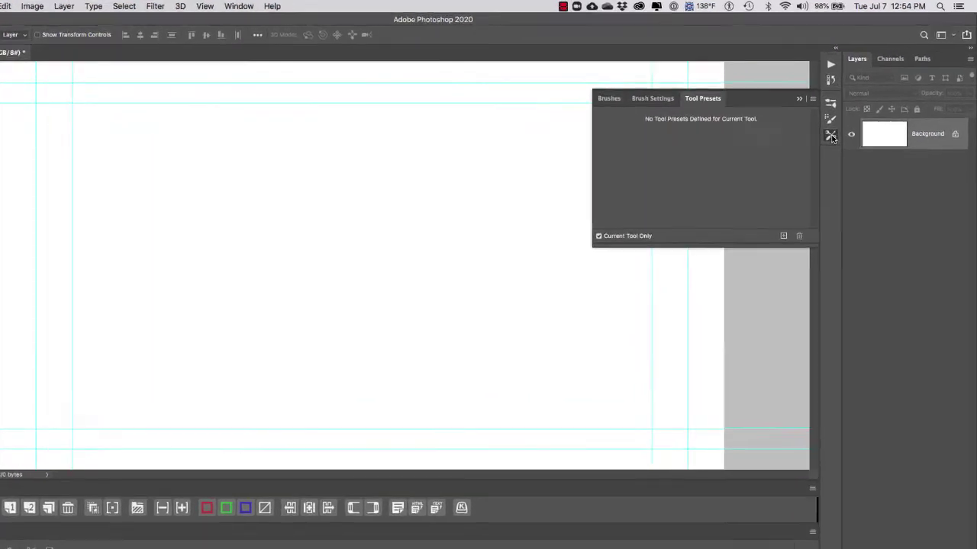
pyautogui.click(831, 136)
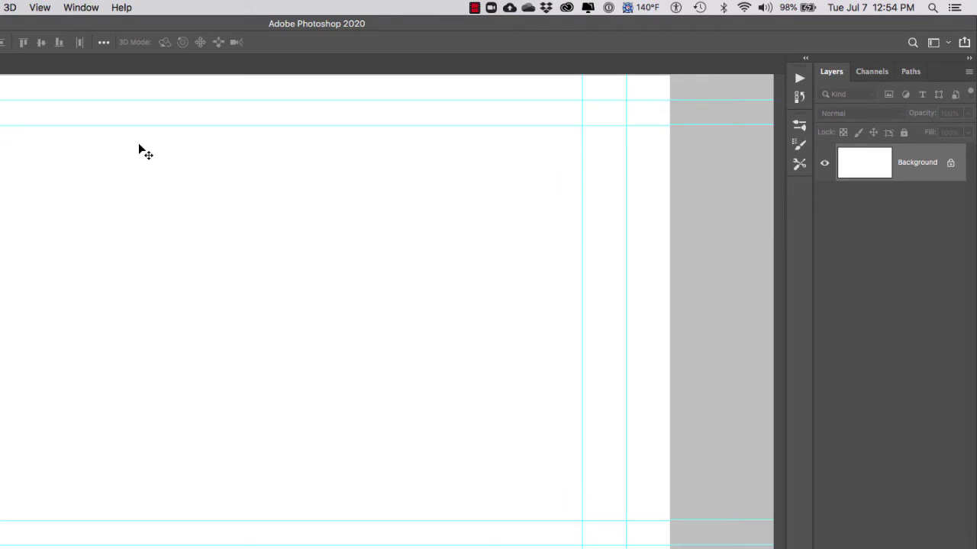
# - Open the Character panel, check its Paragraph tab, and collapse the group into the icon dock
pyautogui.click(82, 10)
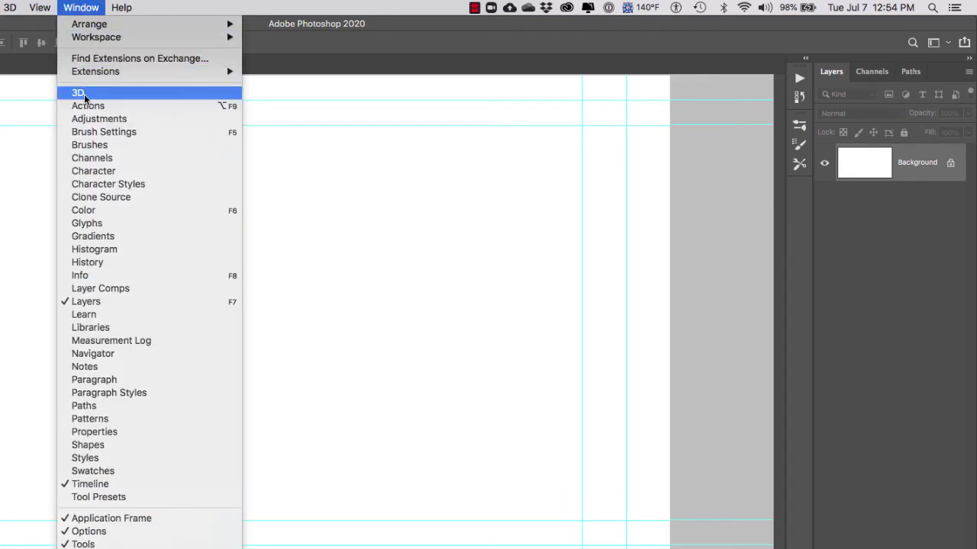
pyautogui.click(91, 171)
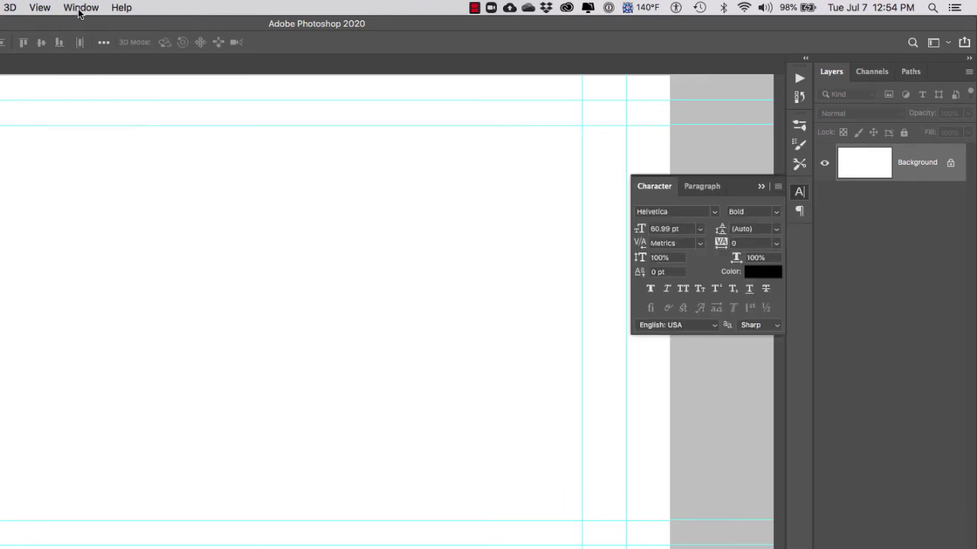
pyautogui.click(696, 187)
pyautogui.click(662, 188)
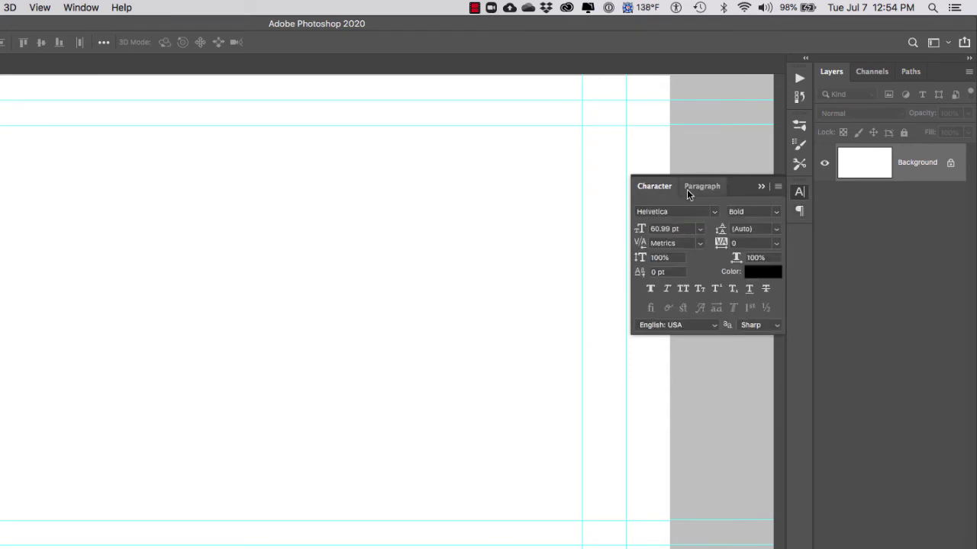
pyautogui.click(761, 187)
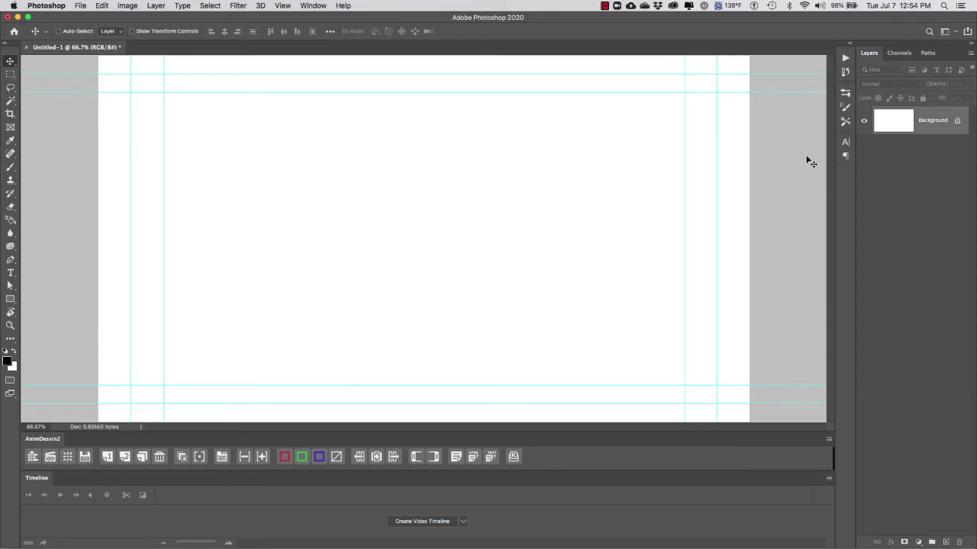
# - Save the layout as workspace 'Frank Animation - 0' including keyboard shortcuts, menus and toolbar
pyautogui.click(956, 33)
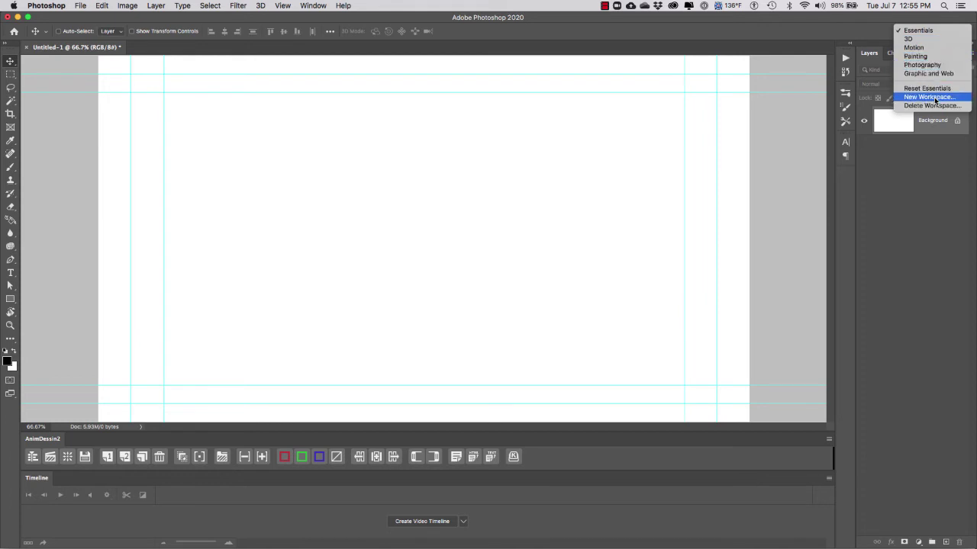
pyautogui.click(935, 97)
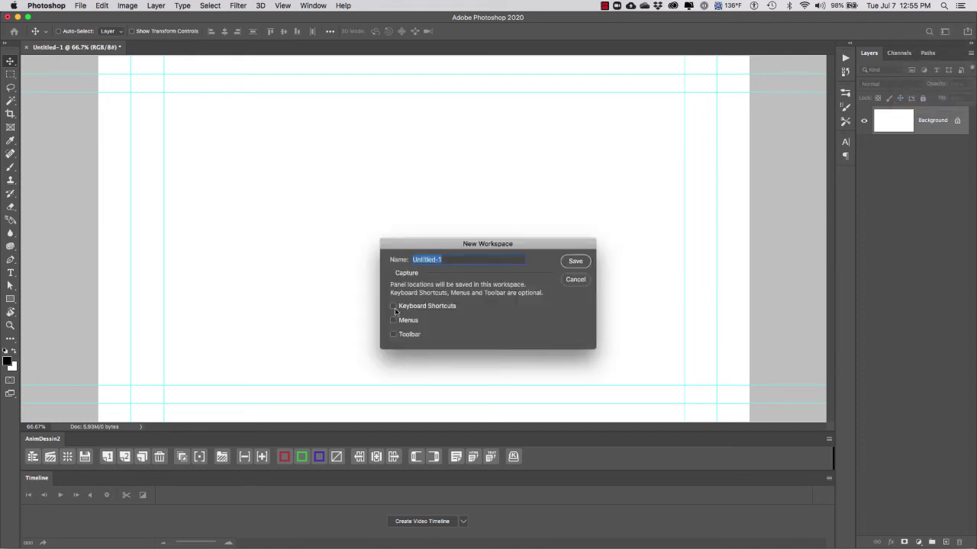
pyautogui.click(394, 308)
pyautogui.click(394, 320)
pyautogui.click(394, 335)
pyautogui.write('Frank Animation - 070620')
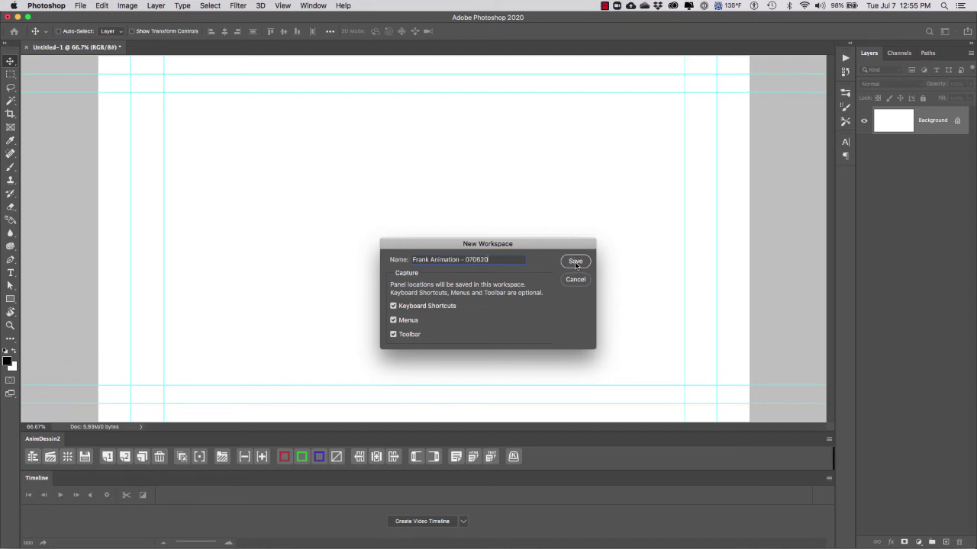
pyautogui.click(576, 261)
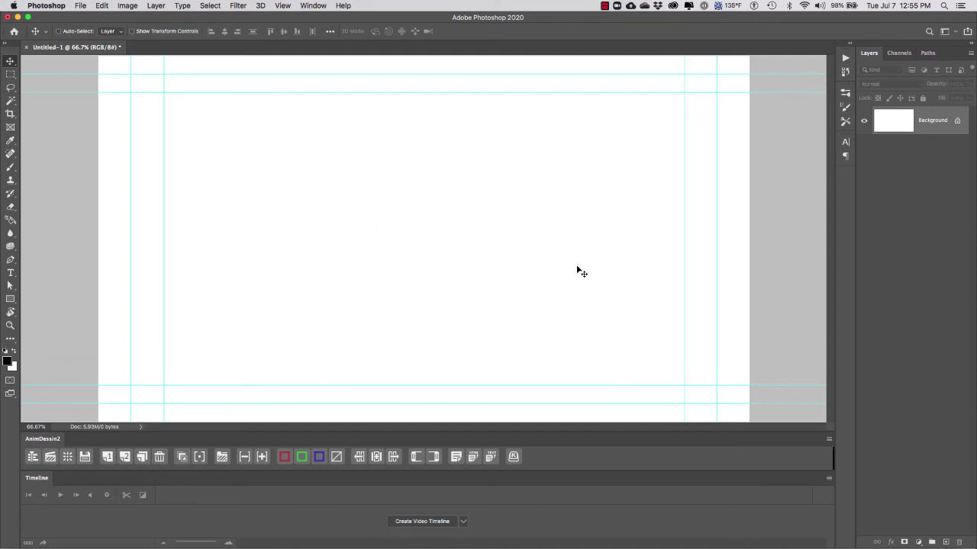
pyautogui.moveTo(846, 58); pyautogui.dragTo(555, 120)
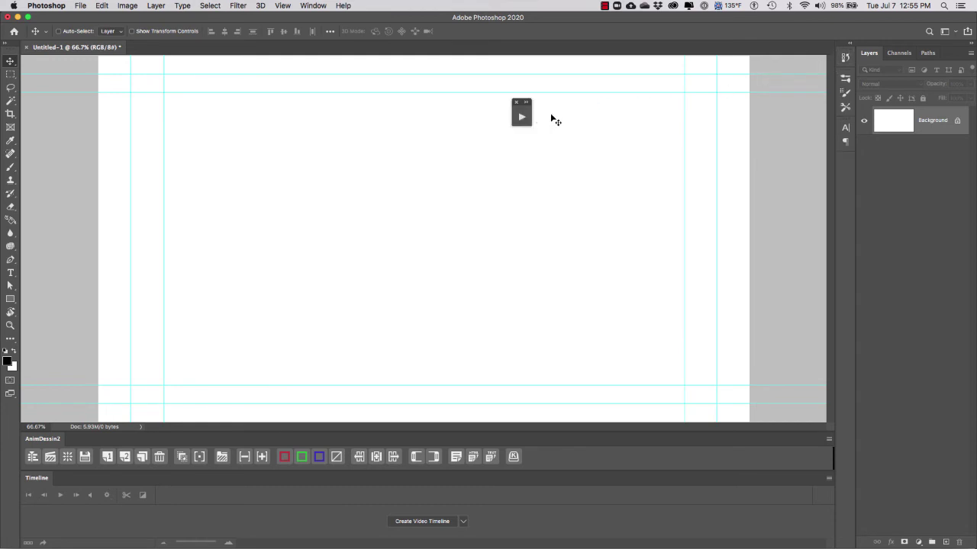
pyautogui.click(522, 116)
pyautogui.moveTo(899, 52); pyautogui.dragTo(269, 97)
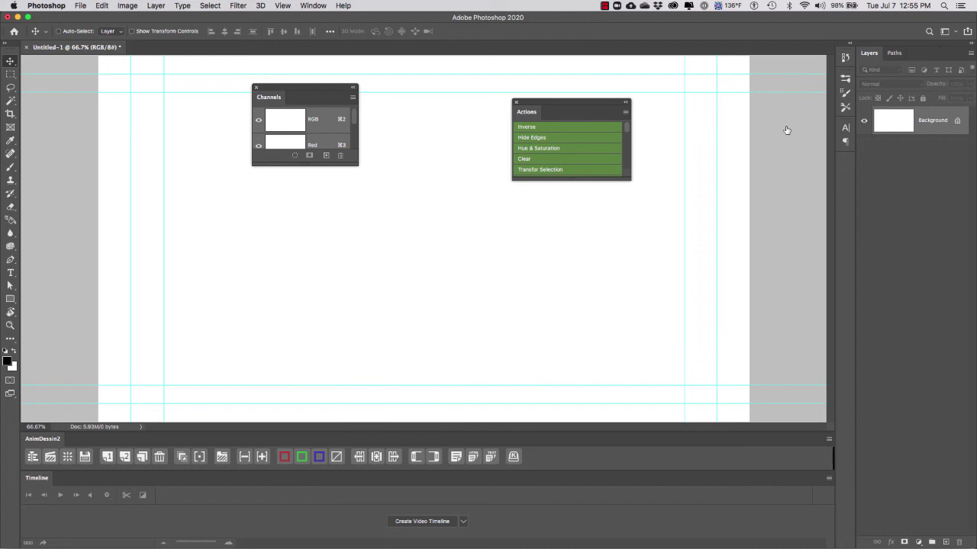
pyautogui.moveTo(893, 52); pyautogui.dragTo(695, 137)
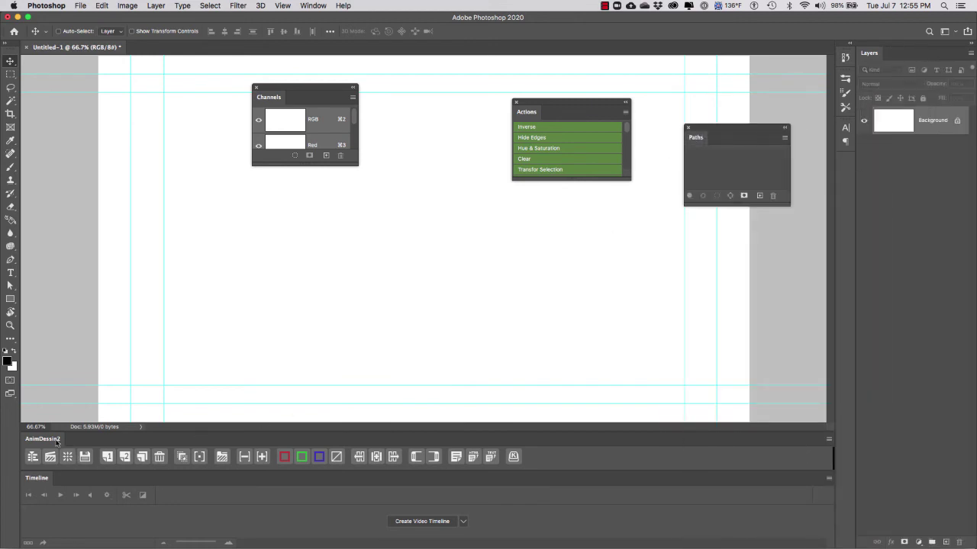
pyautogui.moveTo(56, 443); pyautogui.dragTo(129, 264)
pyautogui.click(113, 264)
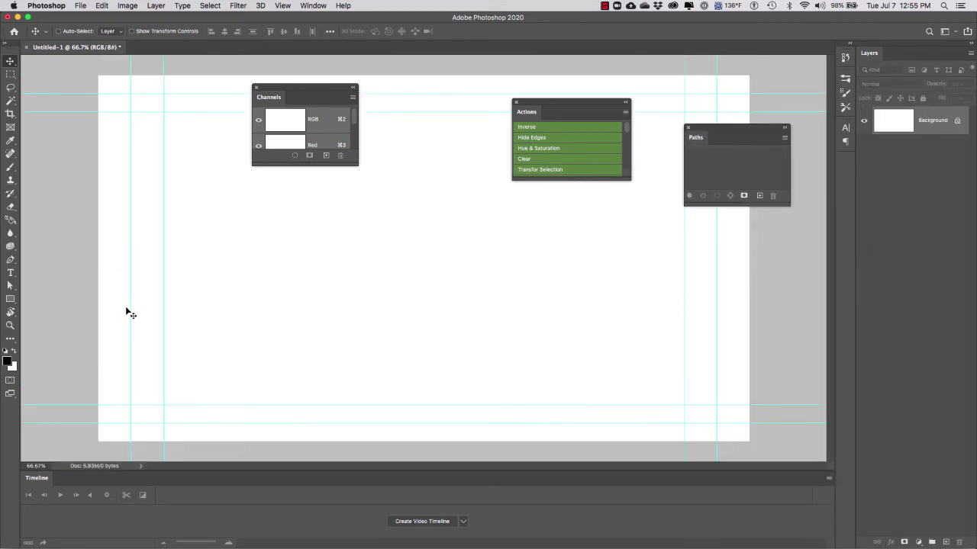
pyautogui.click(956, 34)
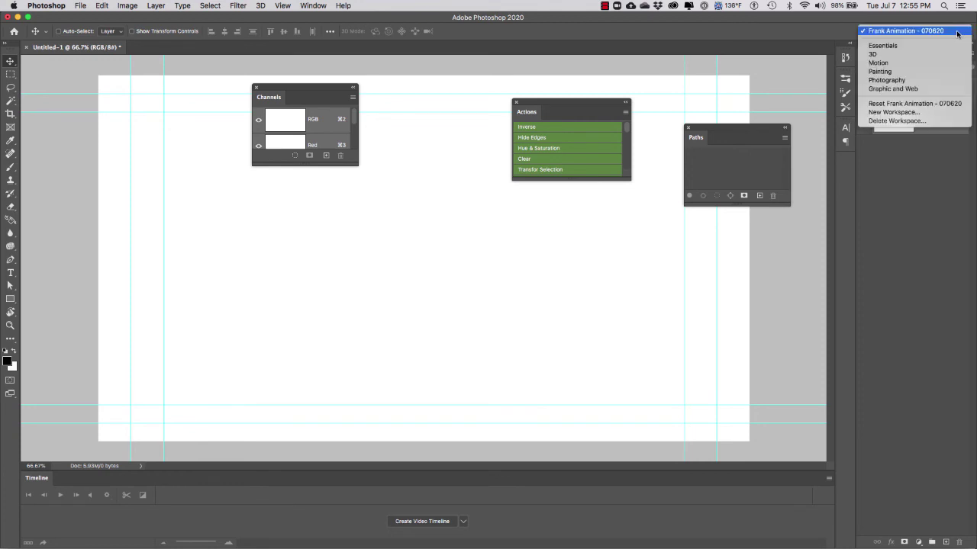
pyautogui.click(921, 103)
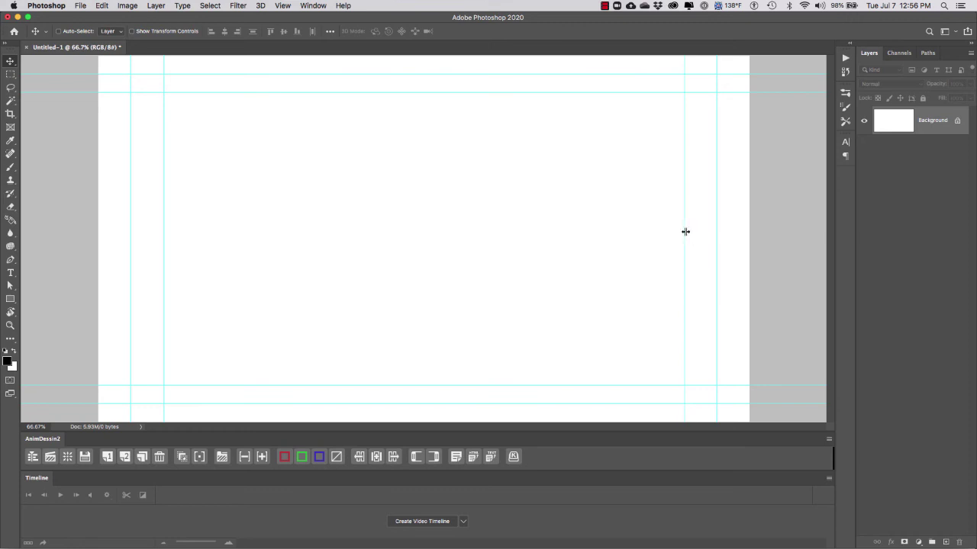
# - Open the Swatches panel and dock it beside the Layers panel
pyautogui.click(313, 6)
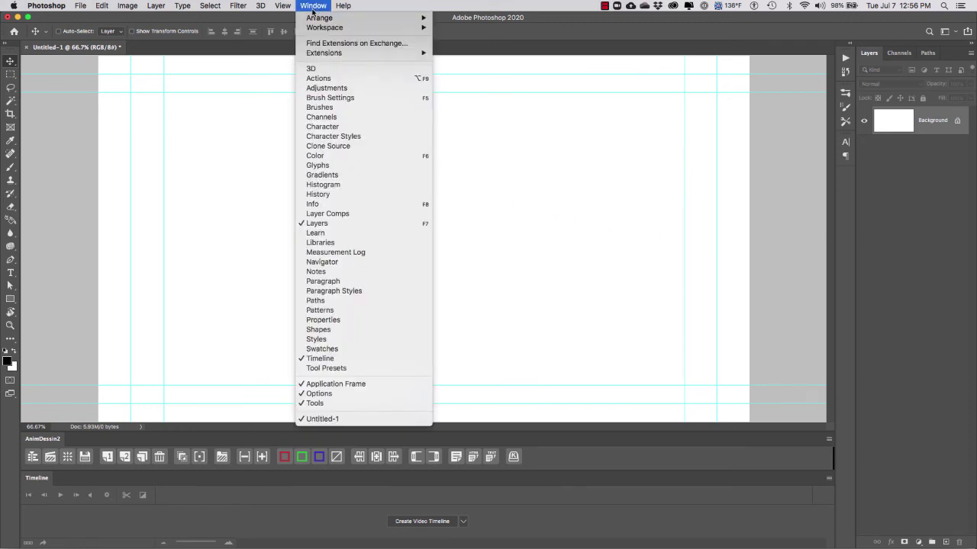
pyautogui.click(343, 349)
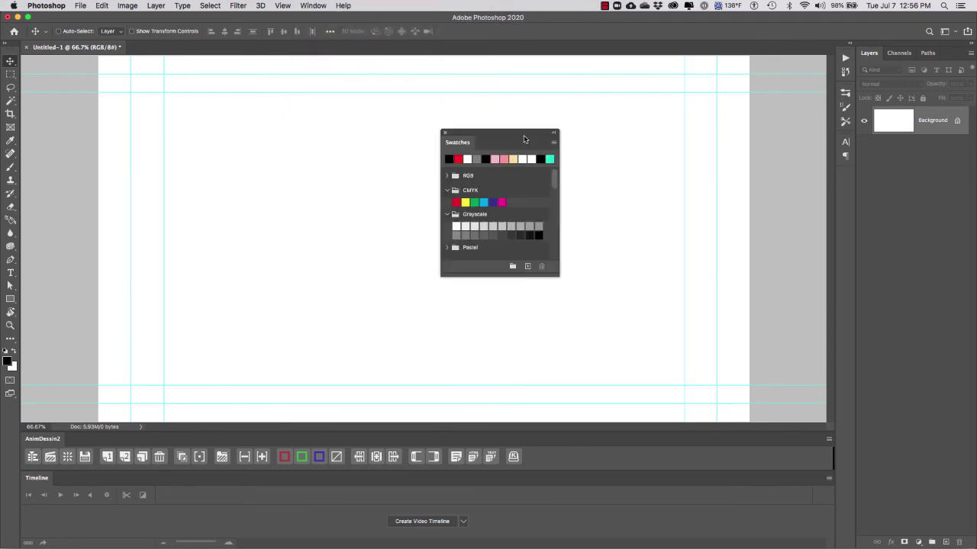
pyautogui.moveTo(457, 143); pyautogui.dragTo(848, 181)
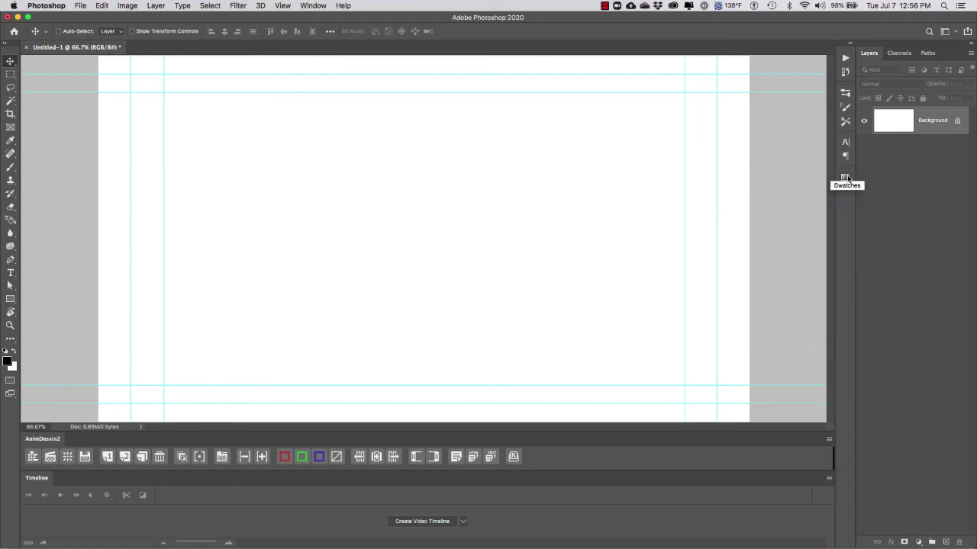
pyautogui.click(846, 177)
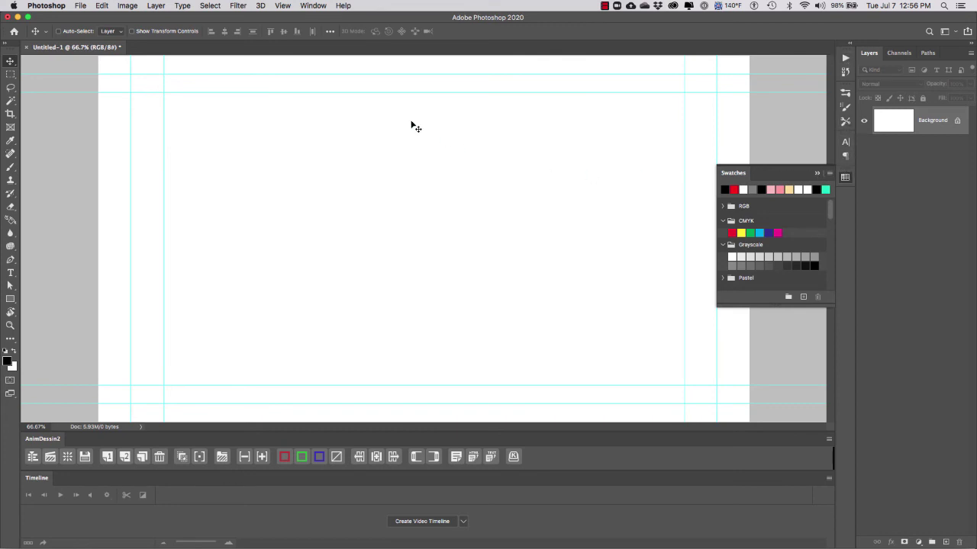
# - Group the Color panel with Swatches and collapse the pair to icons
pyautogui.click(313, 6)
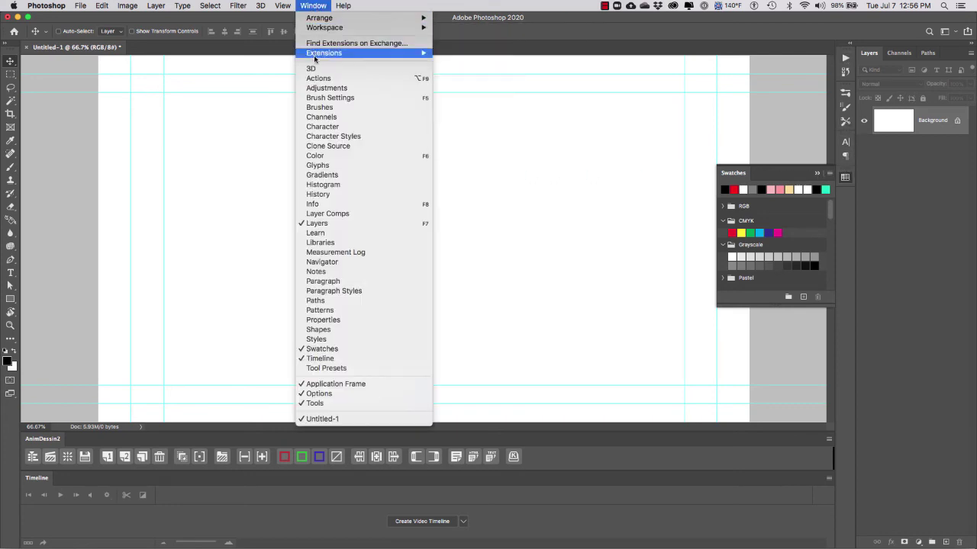
pyautogui.click(323, 156)
pyautogui.moveTo(432, 125); pyautogui.dragTo(772, 178)
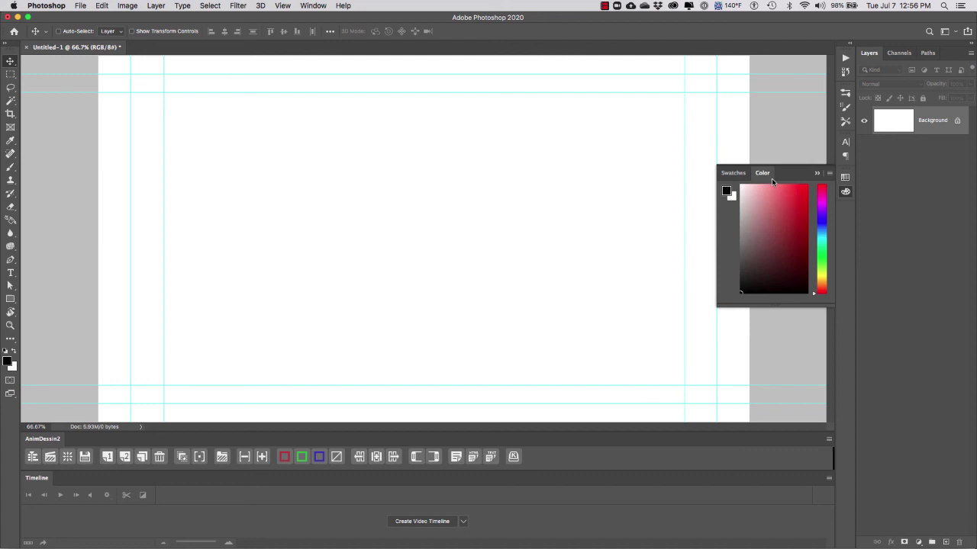
pyautogui.click(817, 174)
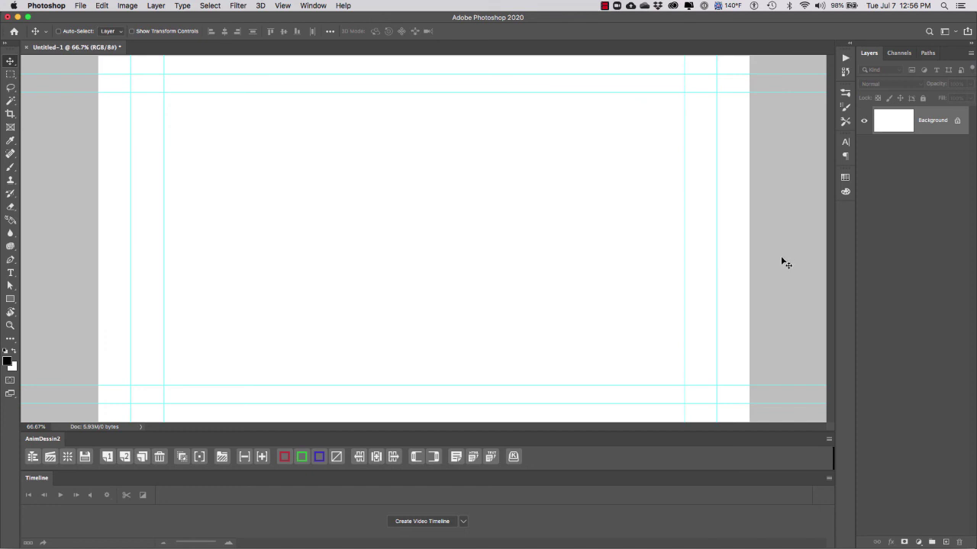
# - Save the layout over the existing dated animation workspace, capturing keyboard shortcuts, menus and toolbar
pyautogui.click(957, 33)
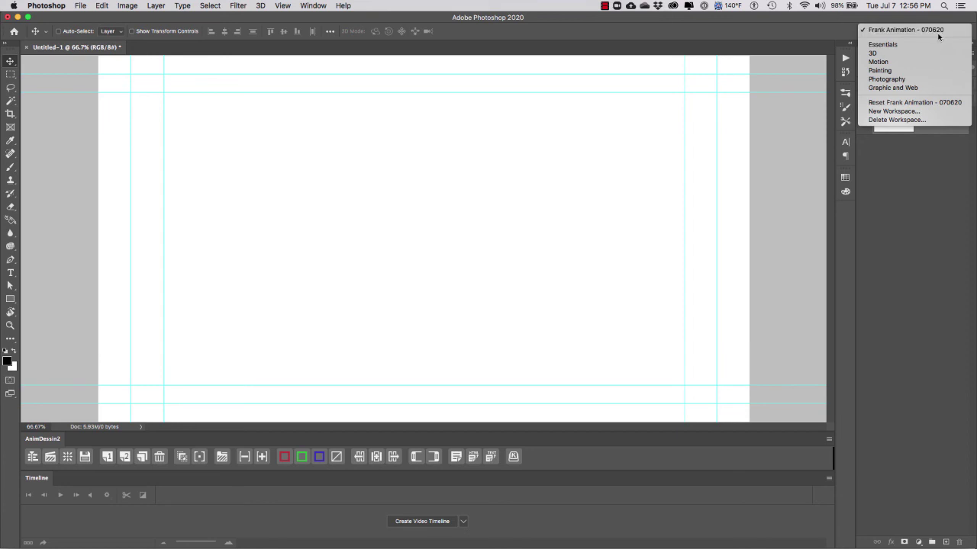
pyautogui.click(893, 111)
pyautogui.click(393, 306)
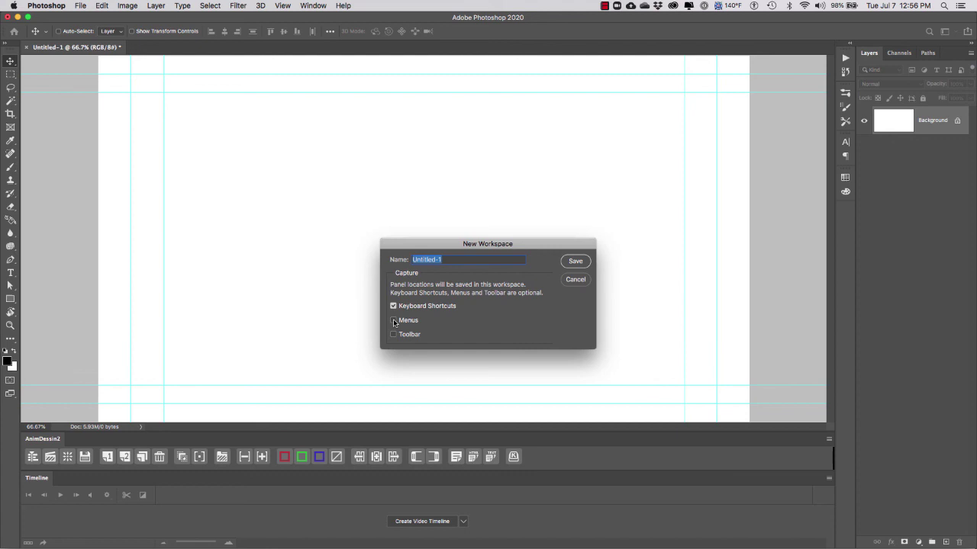
pyautogui.click(393, 320)
pyautogui.click(394, 334)
pyautogui.write('Frank Animation - 070620')
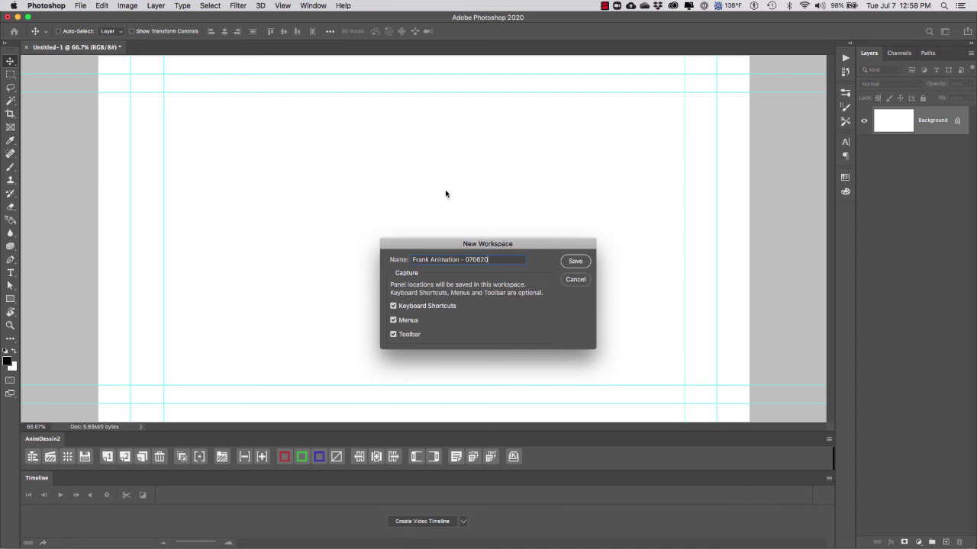
pyautogui.click(578, 262)
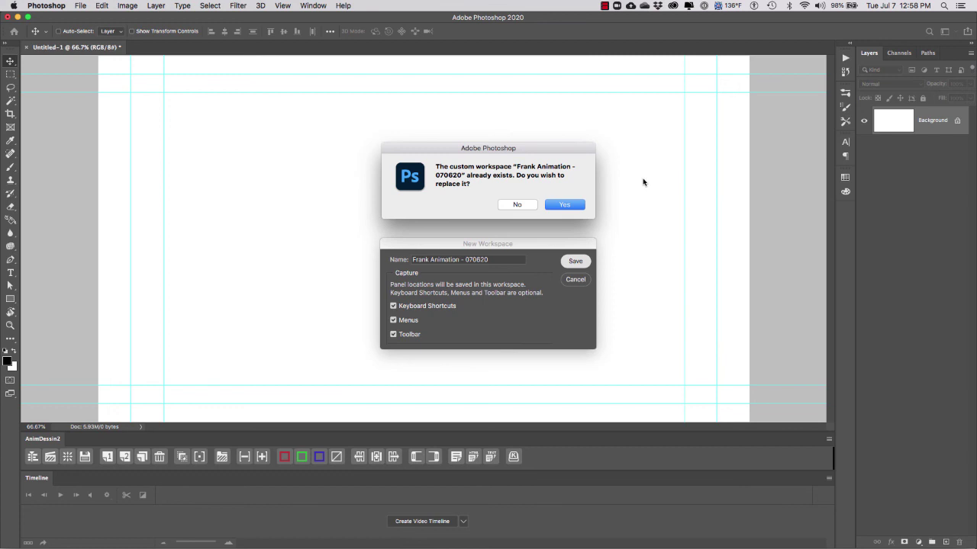
pyautogui.click(573, 205)
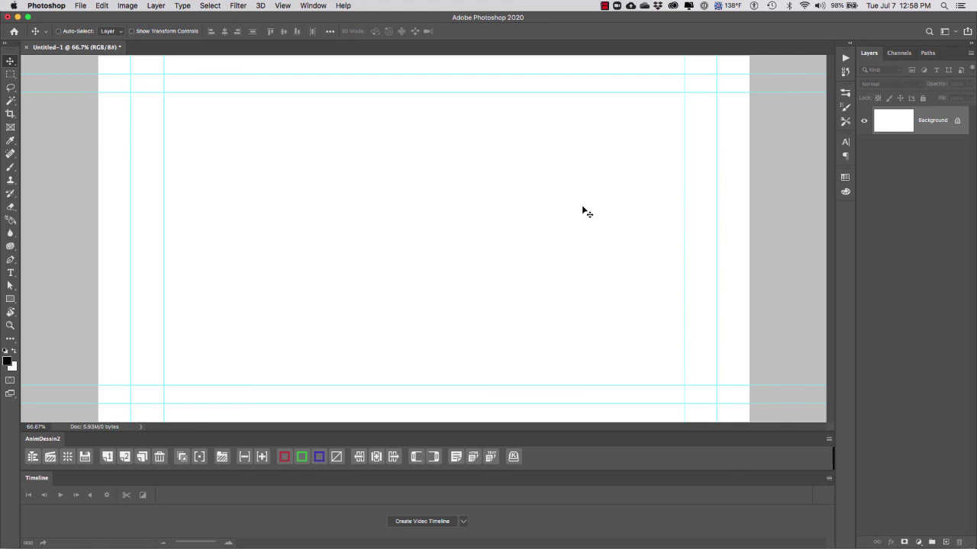